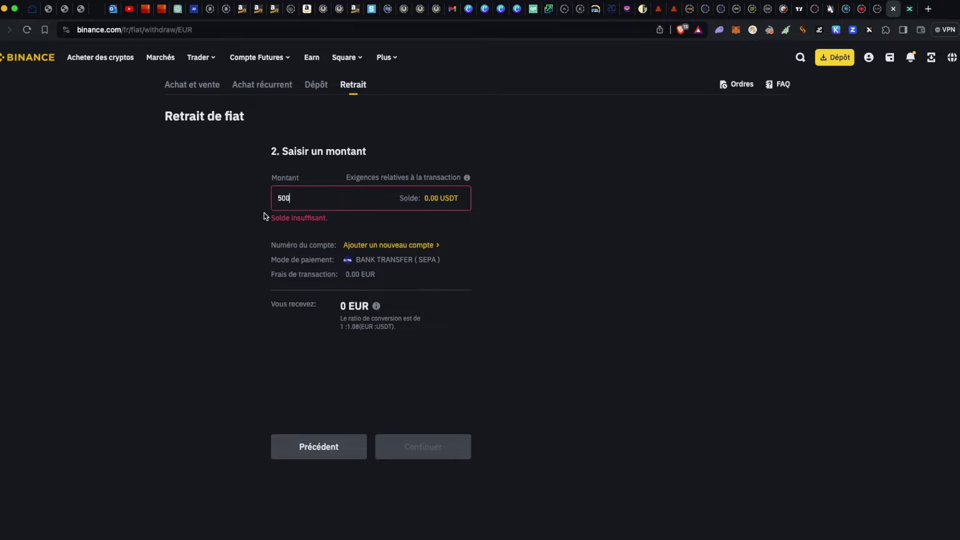
Step: Clear the EUR withdrawal amount and open the crypto buy and sell page
{"action": "left_click_drag", "start_coordinate": [298, 199], "coordinate": [244, 204]}
{"action": "key", "text": "BackSpace"}
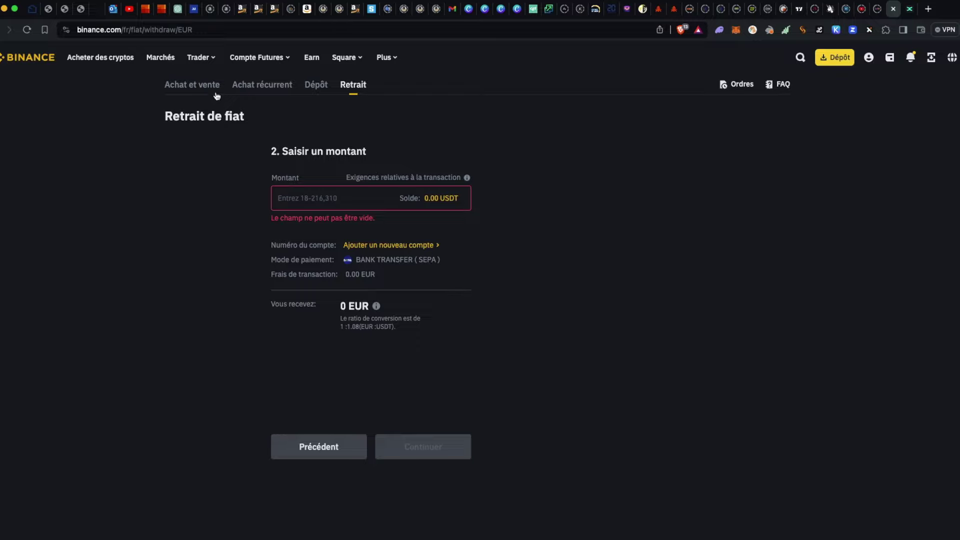
{"action": "left_click", "coordinate": [188, 81]}
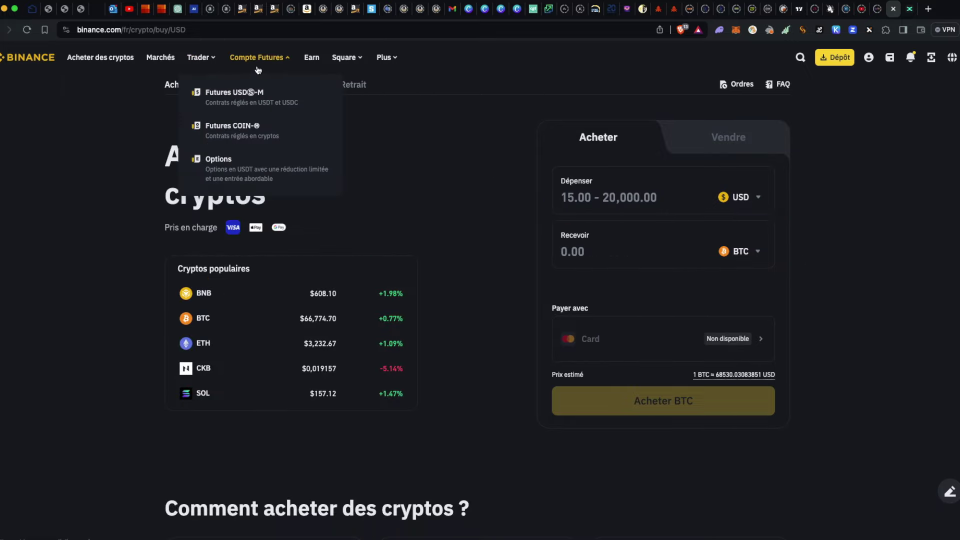
Step: From the account dashboard, expand the assets section and open the EUR fiat withdrawal page
{"action": "mouse_move", "coordinate": [197, 53]}
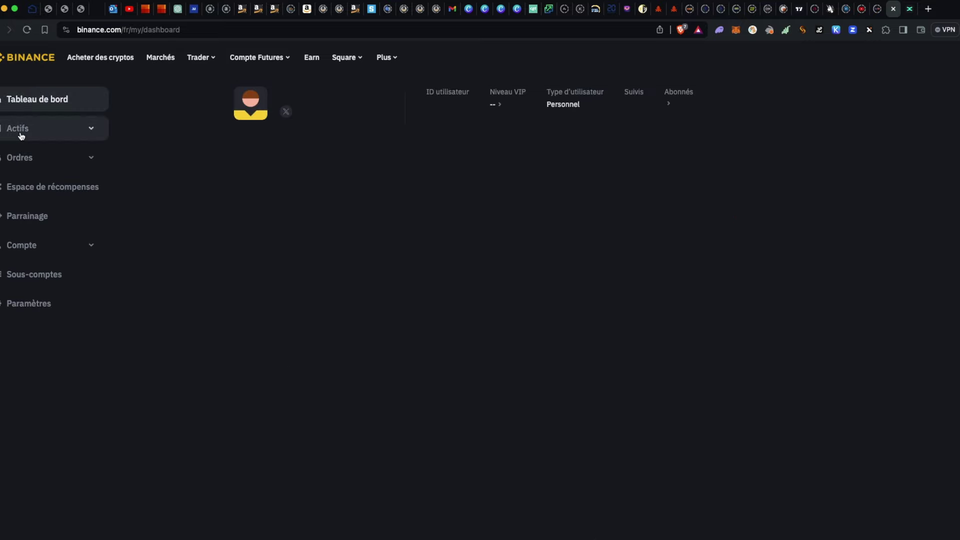
{"action": "left_click", "coordinate": [20, 131]}
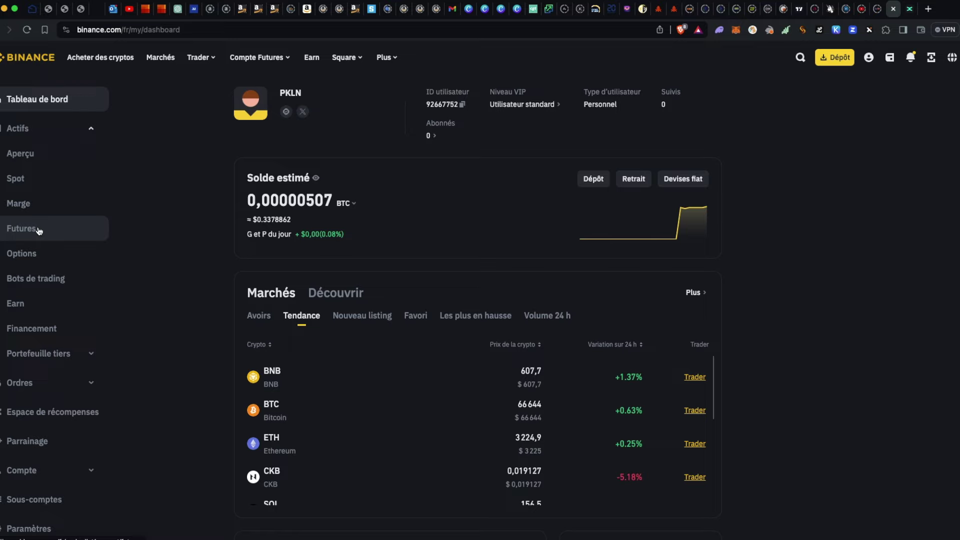
{"action": "left_click", "coordinate": [631, 182]}
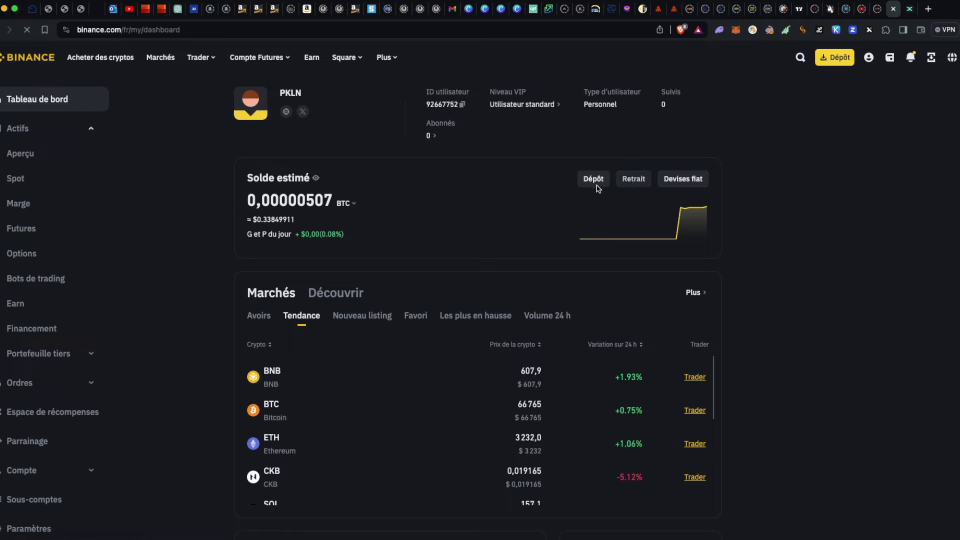
{"action": "left_click", "coordinate": [39, 192]}
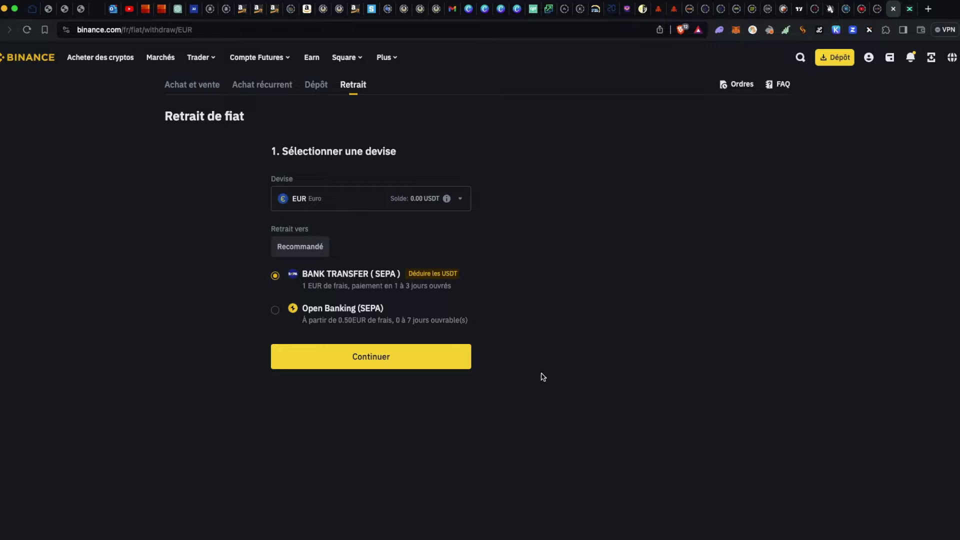
Step: Switch to Ledger Live and open the form for selling crypto
{"action": "mouse_move", "coordinate": [257, 536]}
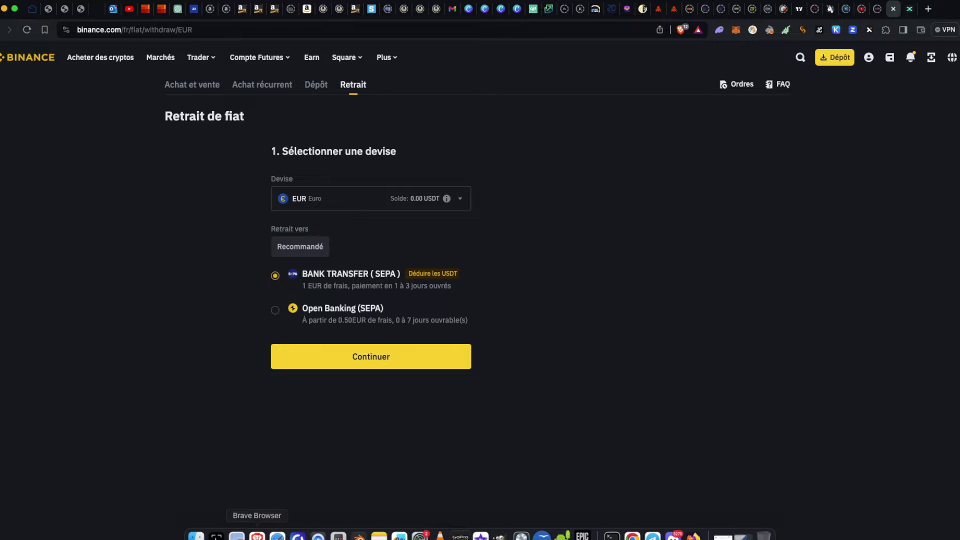
{"action": "left_click", "coordinate": [218, 537]}
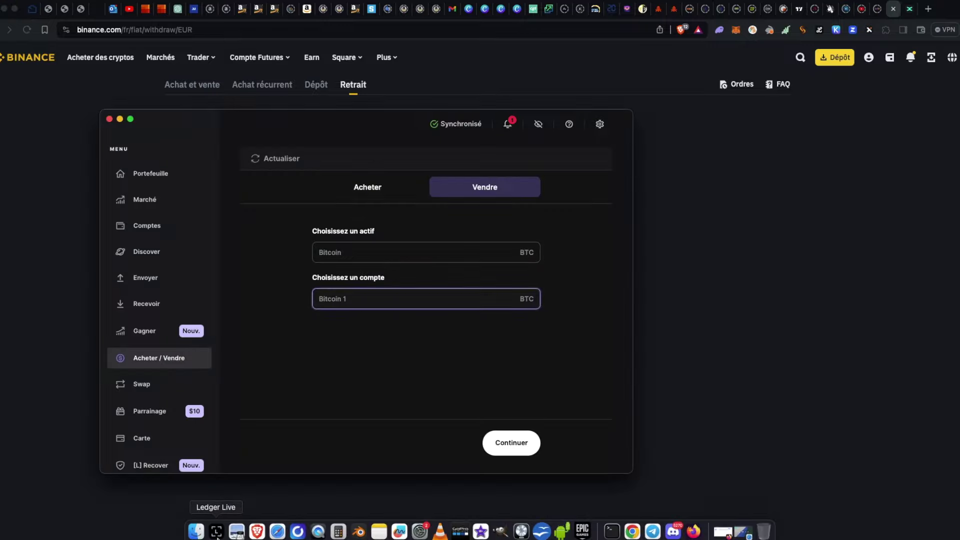
{"action": "left_click", "coordinate": [146, 185]}
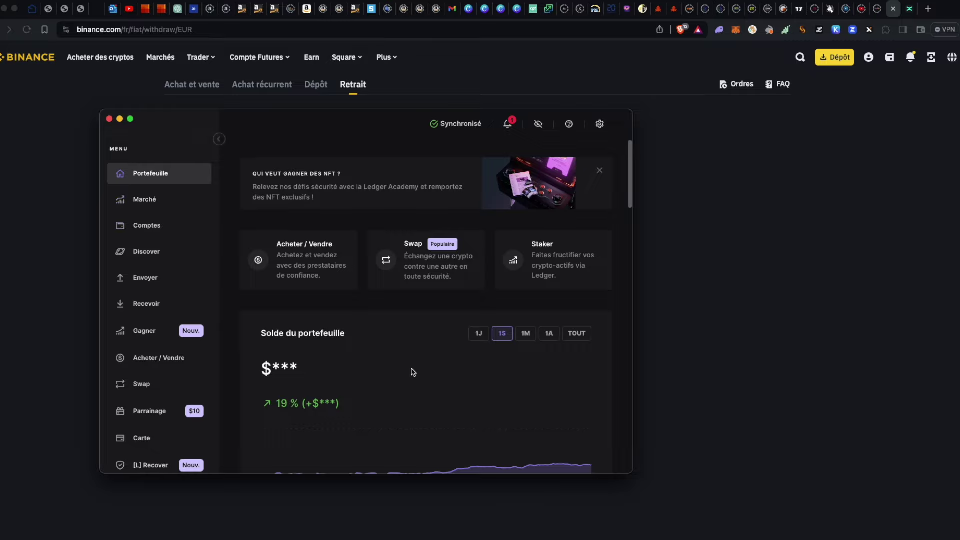
{"action": "left_click", "coordinate": [154, 364]}
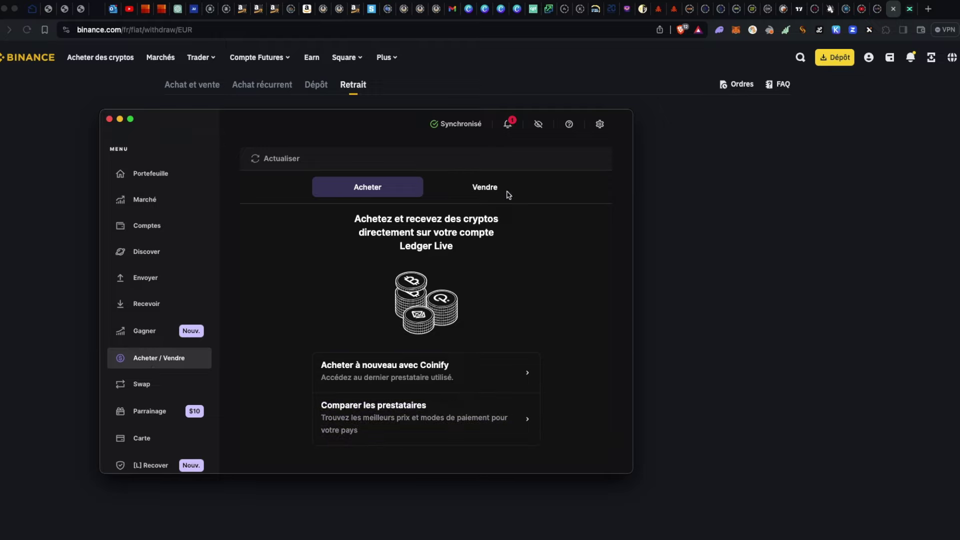
{"action": "left_click", "coordinate": [481, 193]}
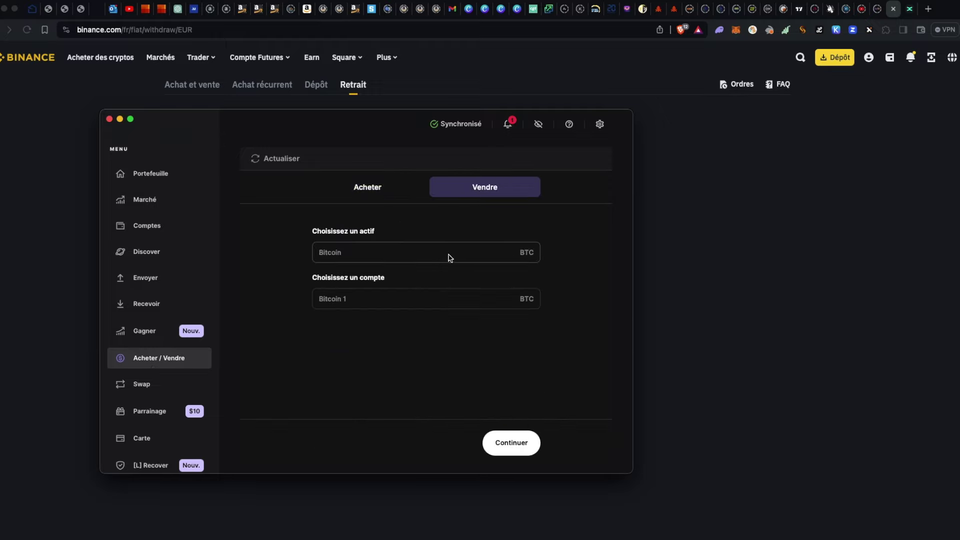
Step: Continue the Bitcoin sale with Coinify as provider, using the Bitcoin 1 Native SegWit account
{"action": "left_click", "coordinate": [347, 299]}
{"action": "left_click", "coordinate": [354, 254]}
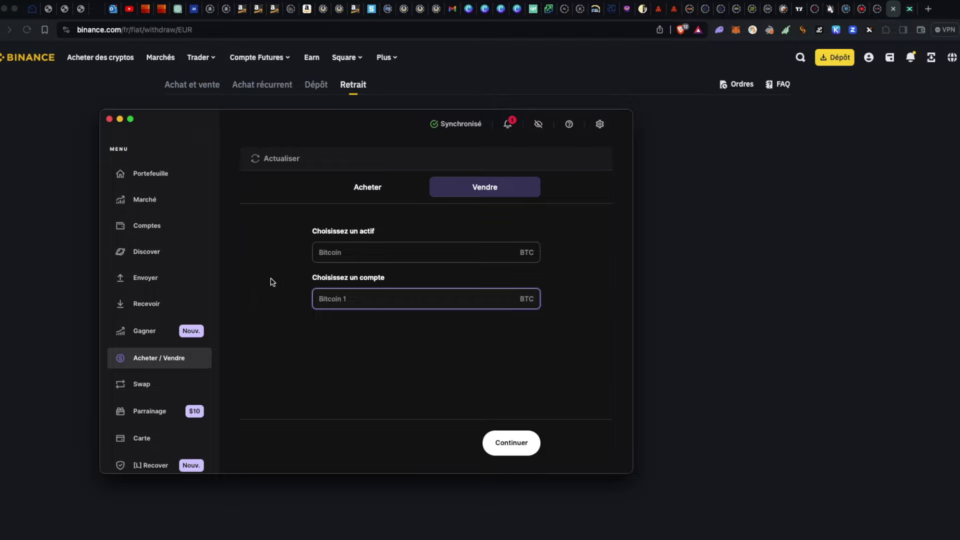
{"action": "left_click", "coordinate": [510, 441]}
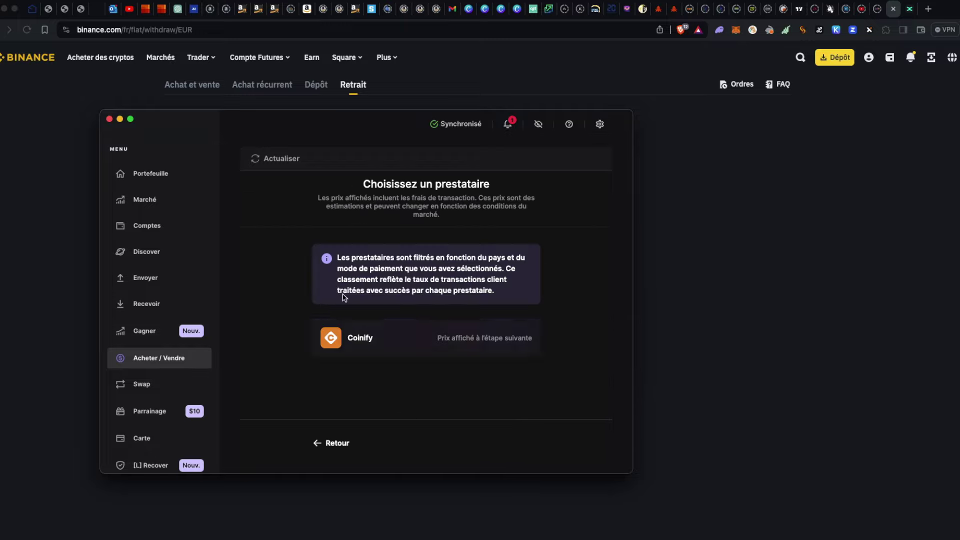
{"action": "left_click", "coordinate": [414, 345]}
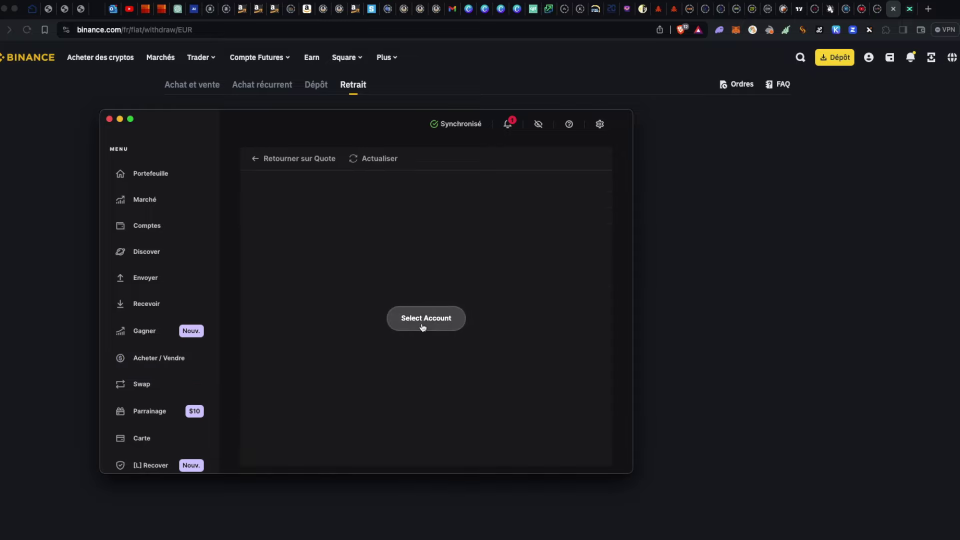
{"action": "left_click", "coordinate": [422, 327]}
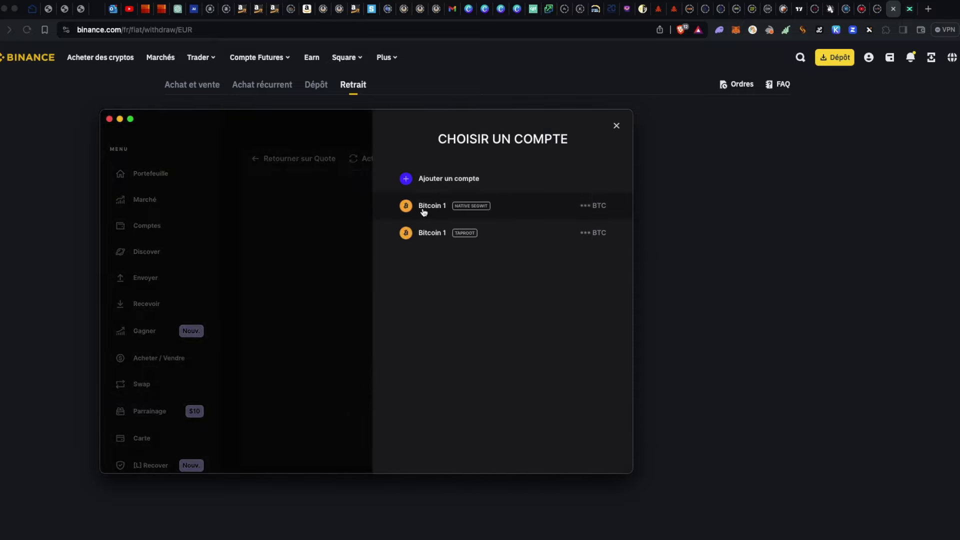
{"action": "left_click", "coordinate": [423, 211]}
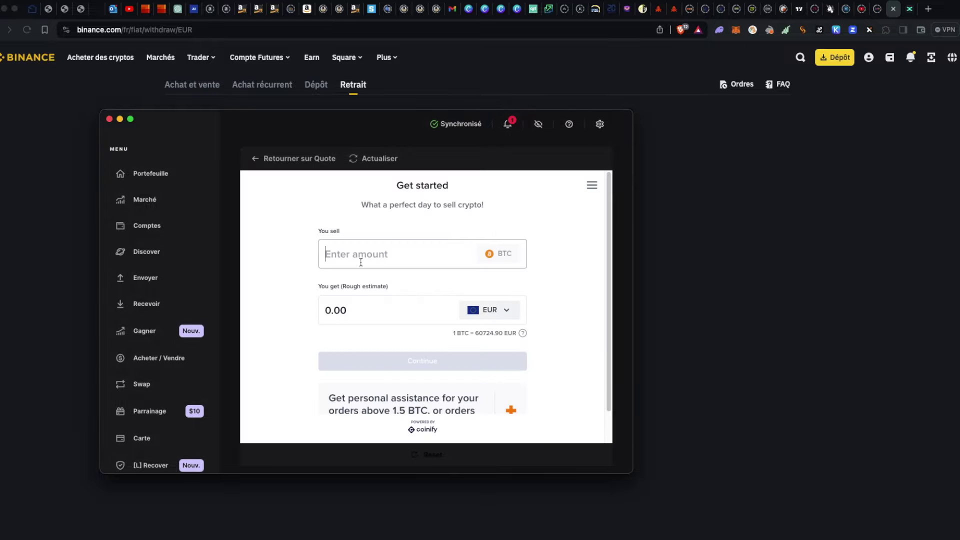
Step: Set the amount to sell to 0.3 BTC, paid out in EUR, and proceed to the Coinify login form
{"action": "type", "text": "1"}
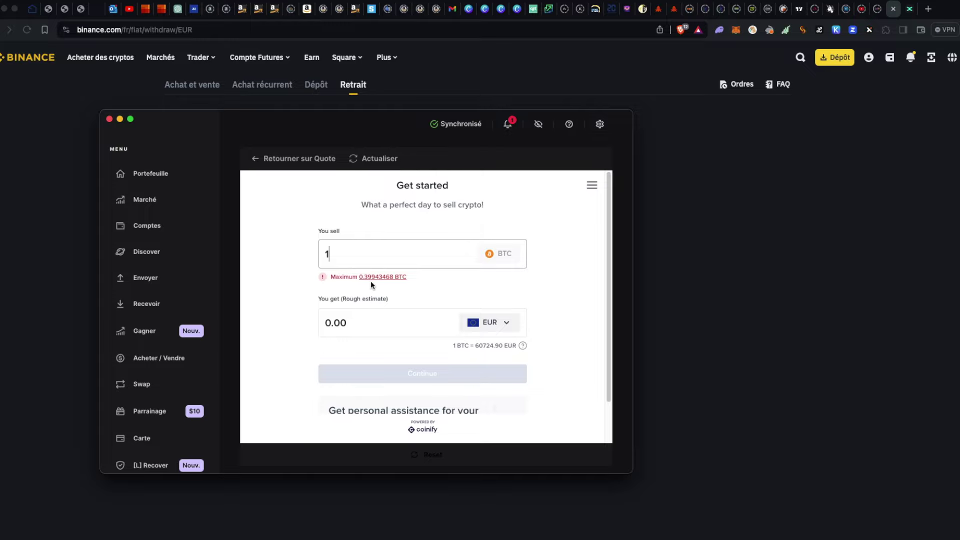
{"action": "left_click_drag", "start_coordinate": [337, 265], "coordinate": [317, 257]}
{"action": "type", "text": "0.3"}
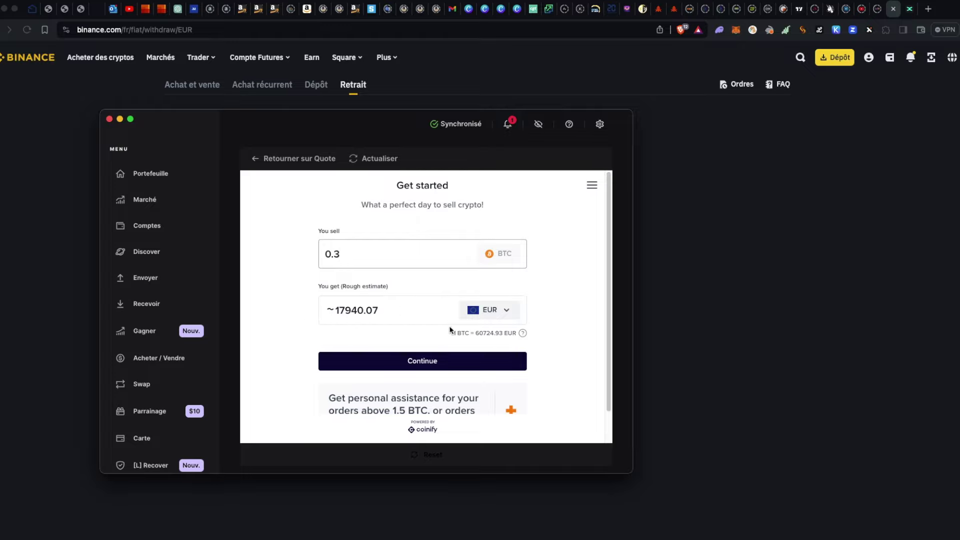
{"action": "scroll", "coordinate": [570, 371], "scroll_direction": "down", "scroll_amount": 1}
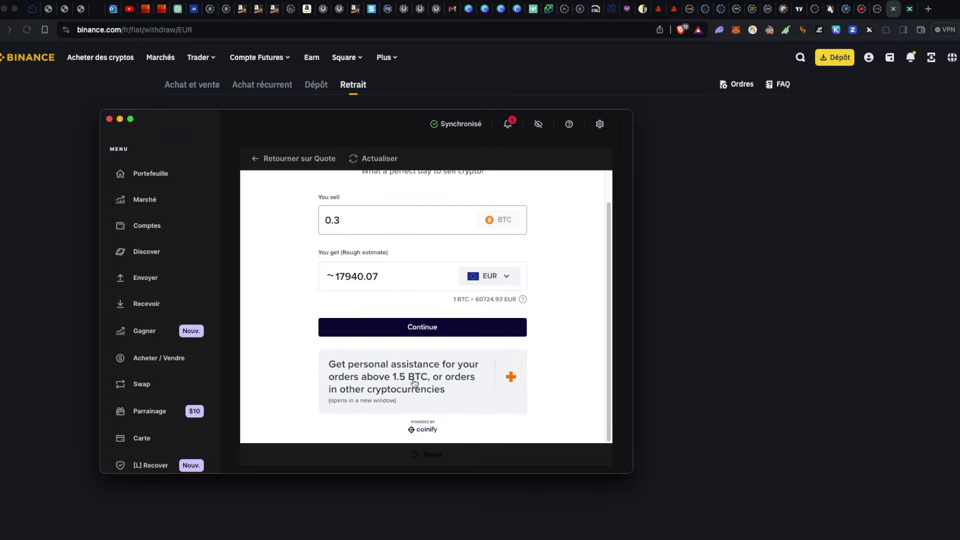
{"action": "scroll", "coordinate": [404, 240], "scroll_direction": "up", "scroll_amount": 1}
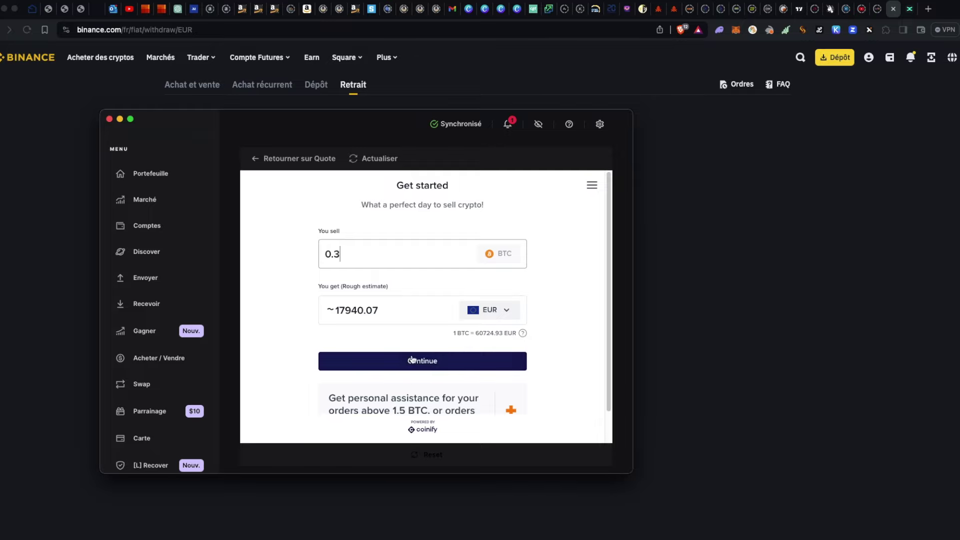
{"action": "scroll", "coordinate": [407, 373], "scroll_direction": "down", "scroll_amount": 2}
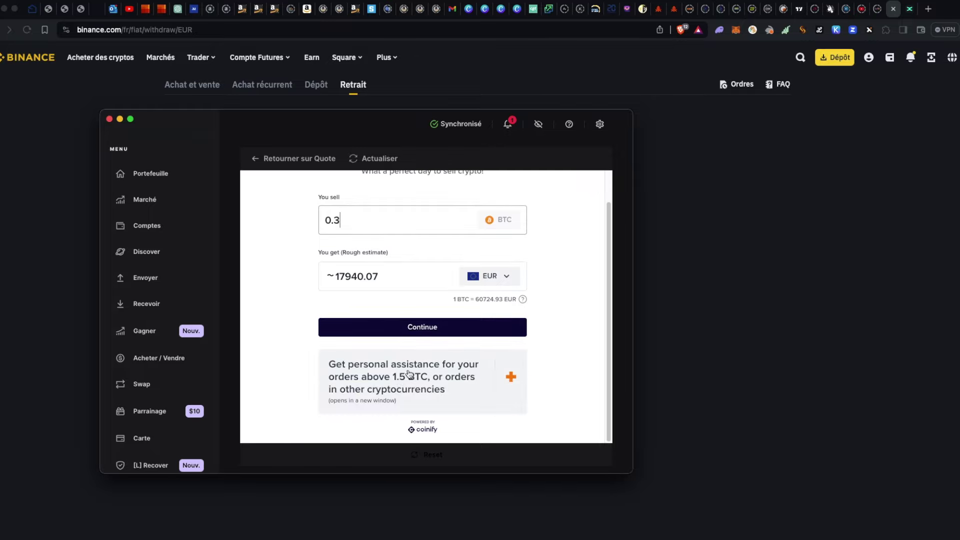
{"action": "left_click", "coordinate": [435, 337]}
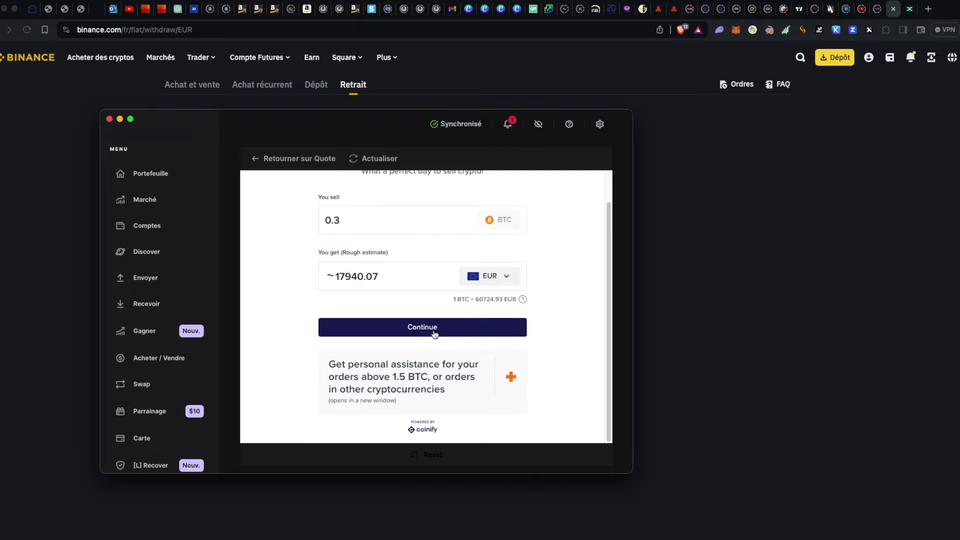
{"action": "left_click", "coordinate": [345, 264]}
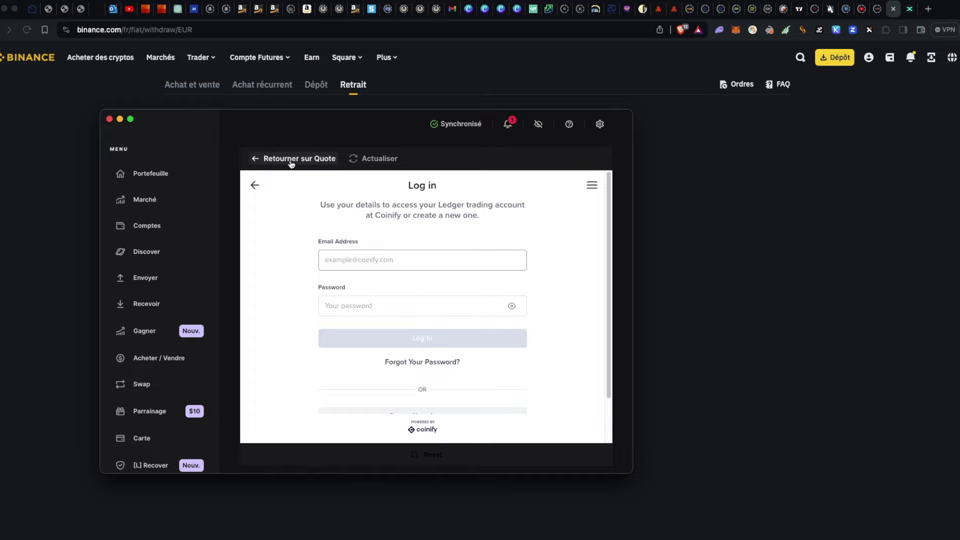
Step: Return to the Ledger Live portfolio overview and examine the one-week portfolio balance chart
{"action": "left_click", "coordinate": [156, 182]}
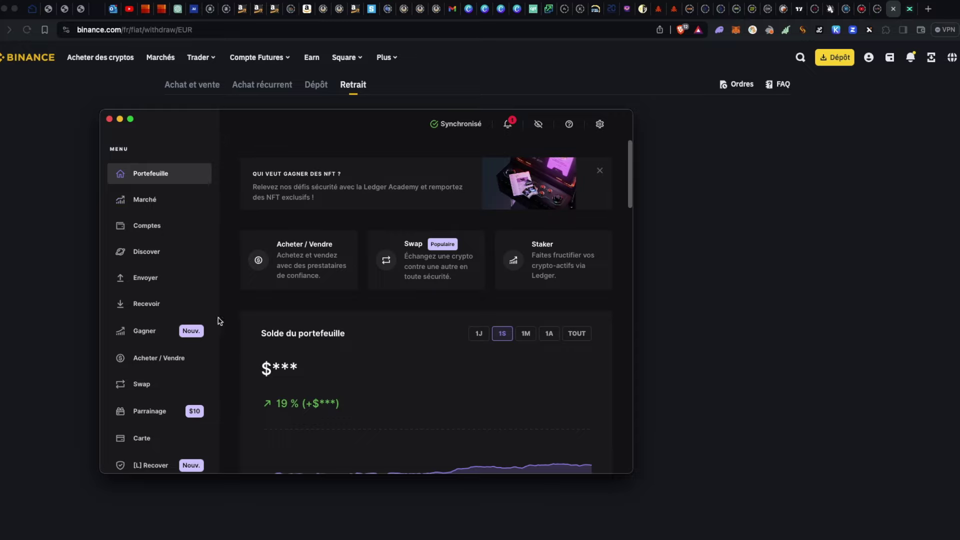
{"action": "scroll", "coordinate": [350, 345], "scroll_direction": "down", "scroll_amount": 3}
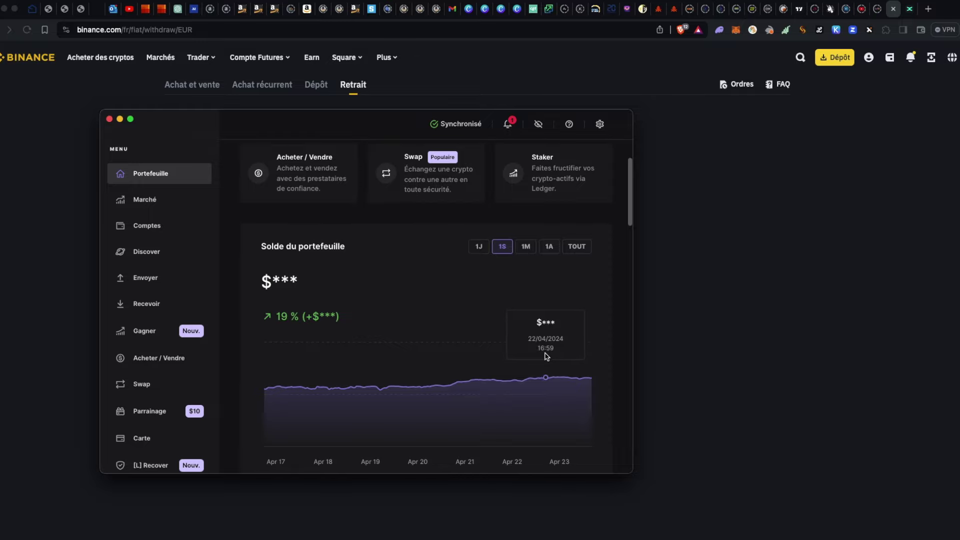
{"action": "scroll", "coordinate": [546, 356], "scroll_direction": "down", "scroll_amount": 3}
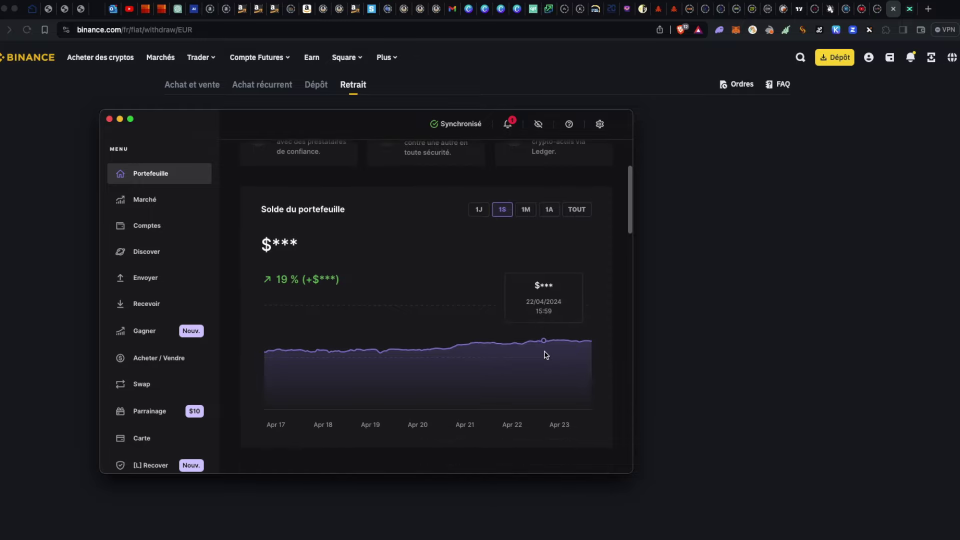
{"action": "scroll", "coordinate": [546, 355], "scroll_direction": "down", "scroll_amount": 1}
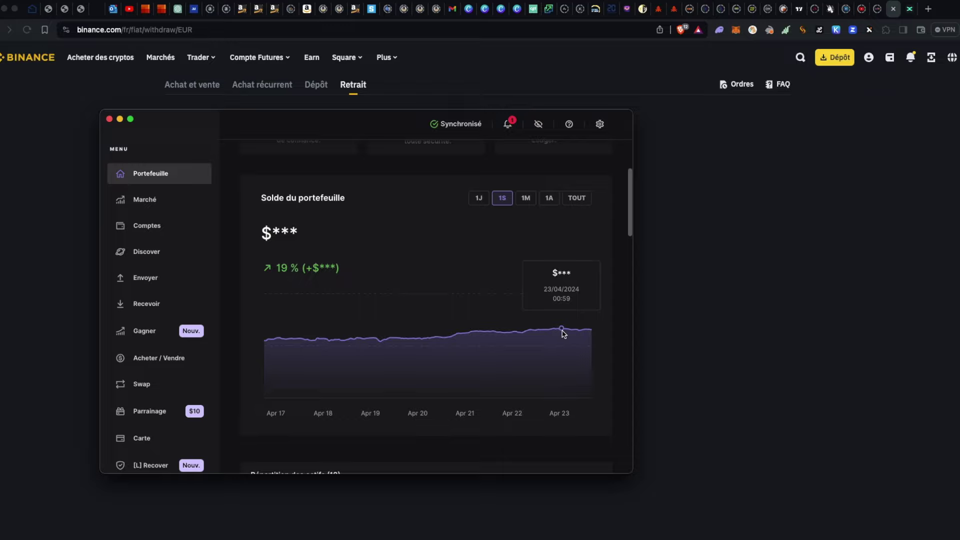
{"action": "scroll", "coordinate": [563, 333], "scroll_direction": "up", "scroll_amount": 2}
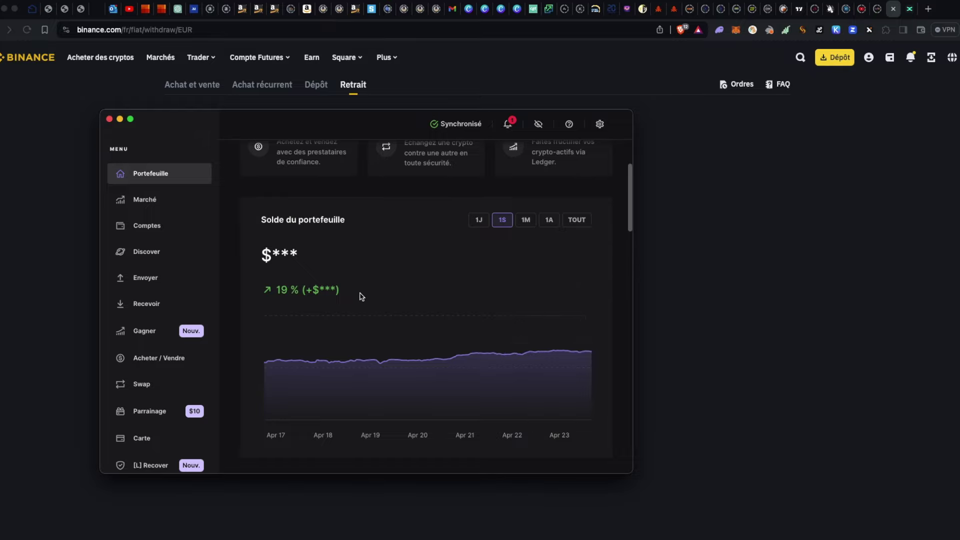
{"action": "scroll", "coordinate": [317, 287], "scroll_direction": "up", "scroll_amount": 5}
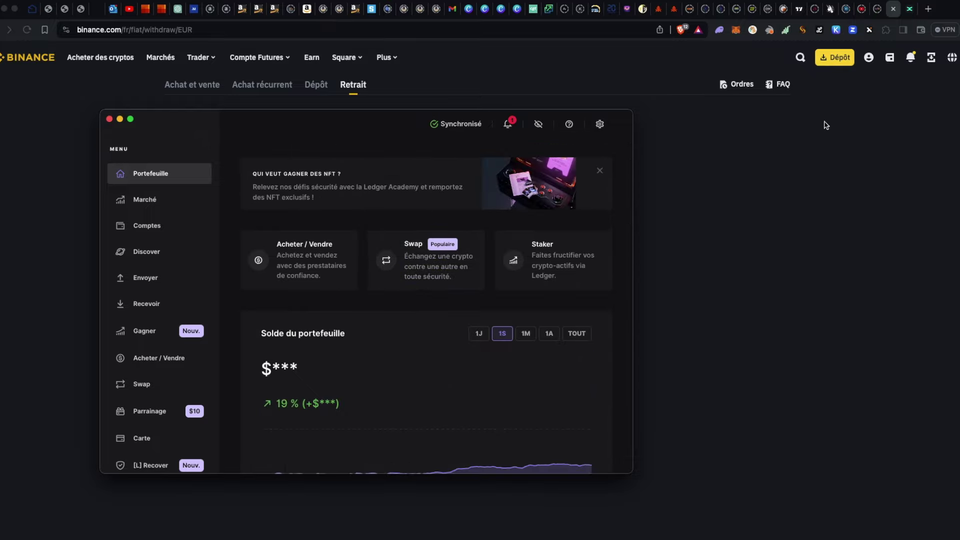
{"action": "scroll", "coordinate": [478, 335], "scroll_direction": "down", "scroll_amount": 3}
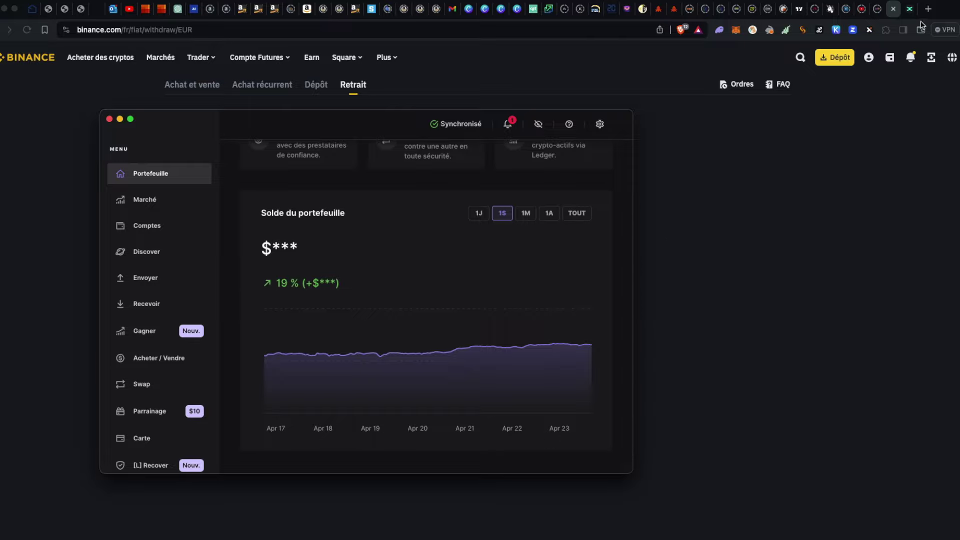
Step: Switch to the browser's MultiversX ecosystem page and look over its notable projects and project categories
{"action": "left_click", "coordinate": [909, 10]}
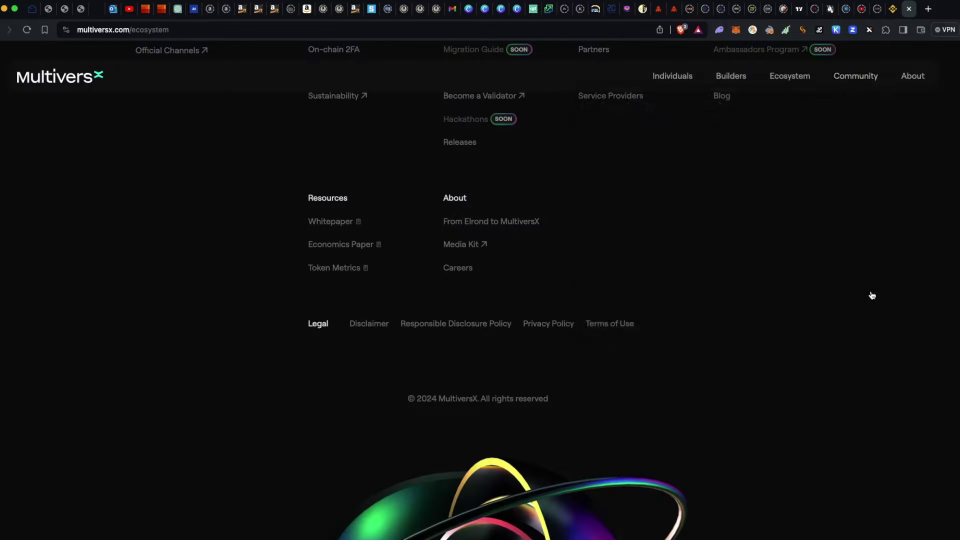
{"action": "scroll", "coordinate": [875, 181], "scroll_direction": "up", "scroll_amount": 5}
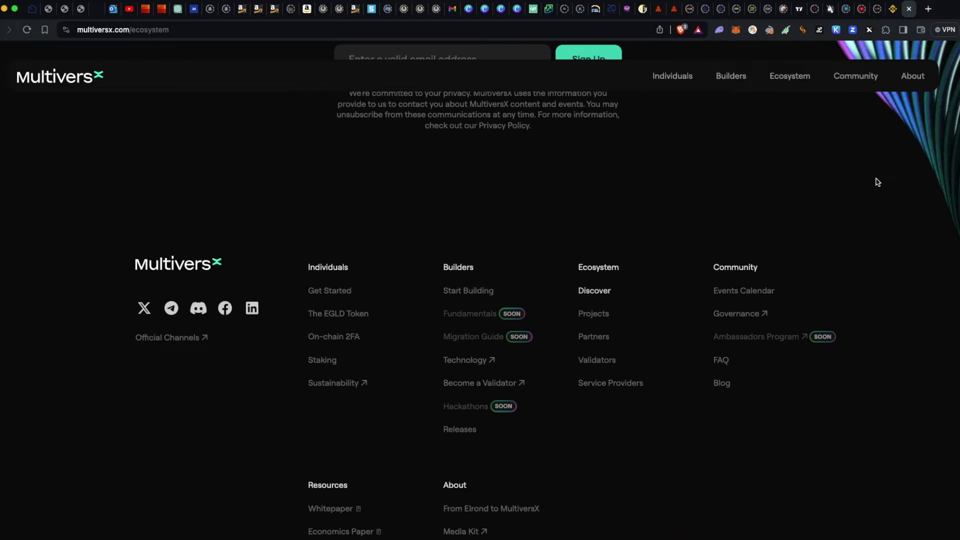
{"action": "scroll", "coordinate": [875, 180], "scroll_direction": "up", "scroll_amount": 15}
{"action": "scroll", "coordinate": [420, 201], "scroll_direction": "up", "scroll_amount": 8}
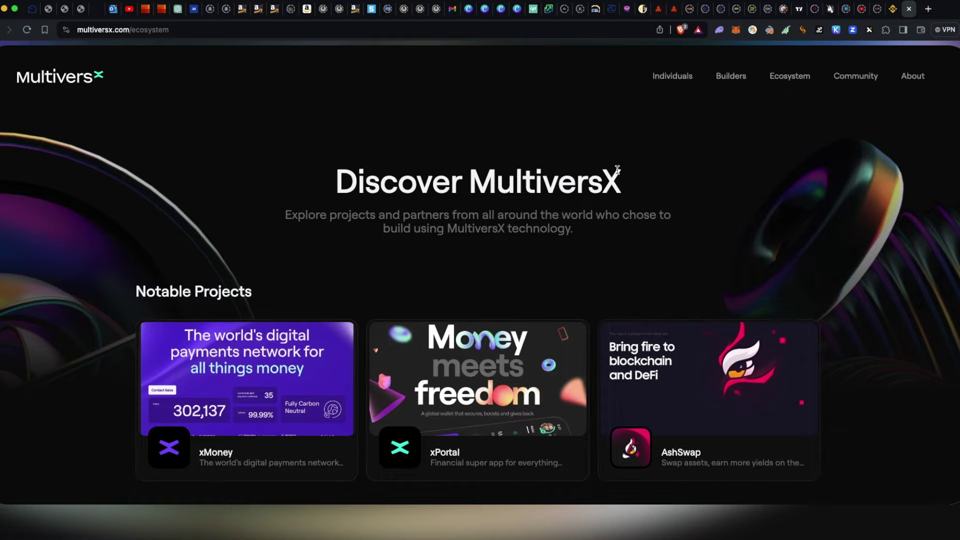
{"action": "scroll", "coordinate": [688, 285], "scroll_direction": "down", "scroll_amount": 3}
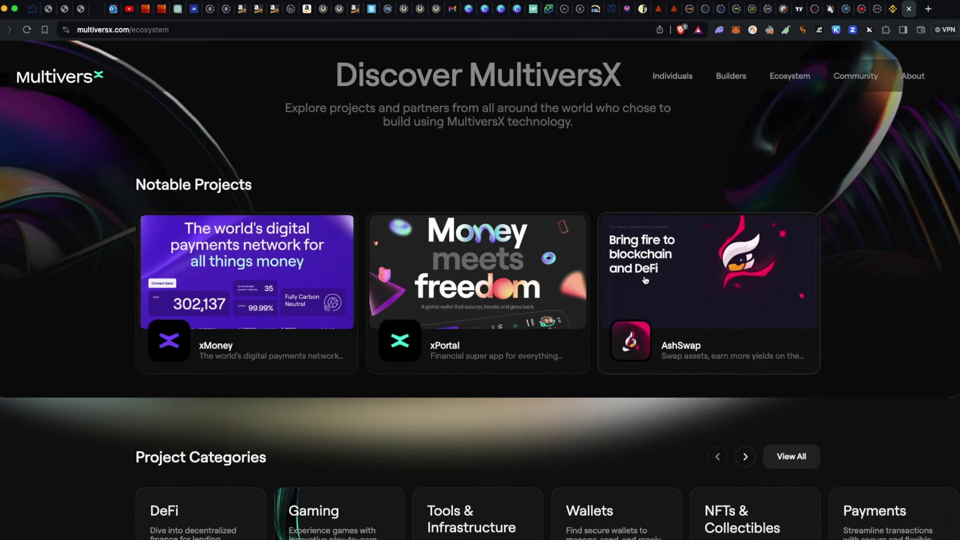
{"action": "scroll", "coordinate": [667, 209], "scroll_direction": "up", "scroll_amount": 3}
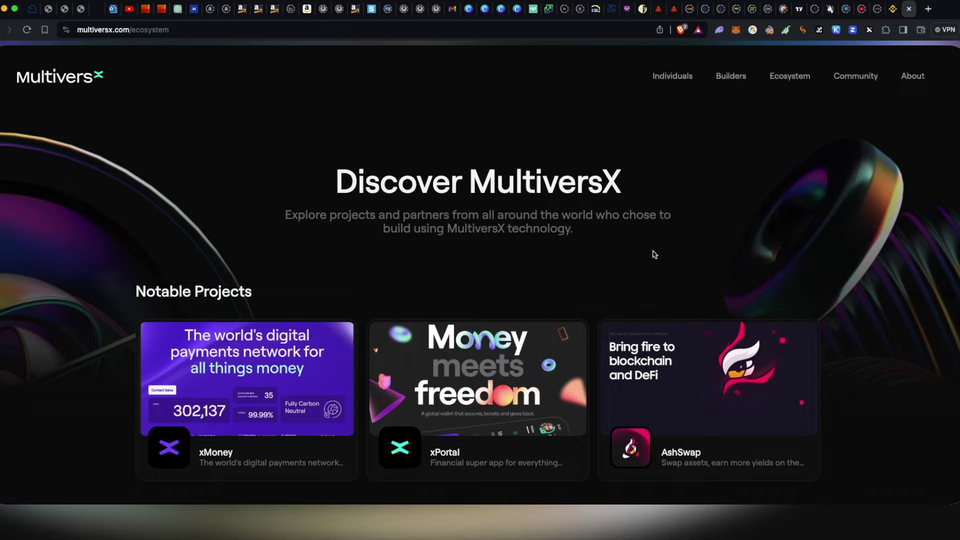
Step: Switch to Ledger Live and look at the portfolio balance overview
{"action": "mouse_move", "coordinate": [216, 537]}
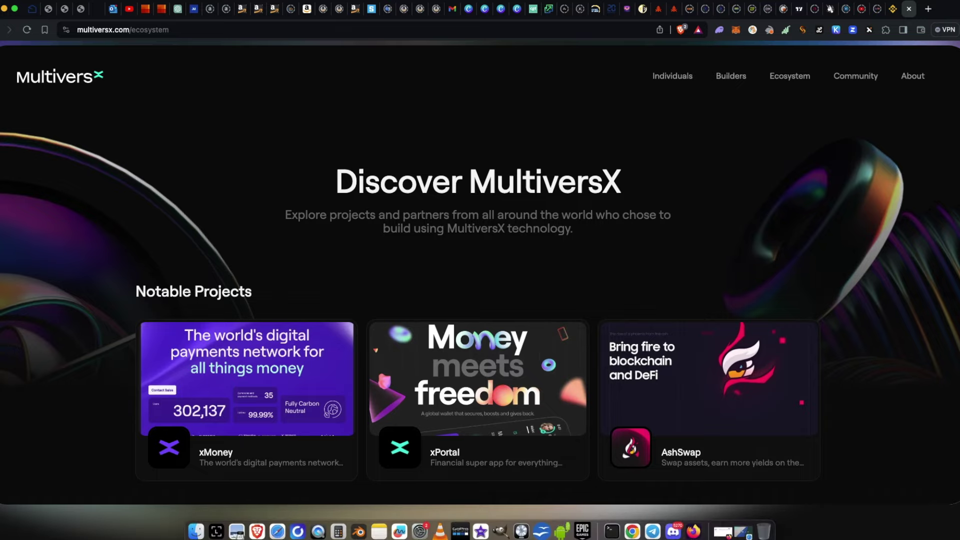
{"action": "left_click", "coordinate": [216, 535]}
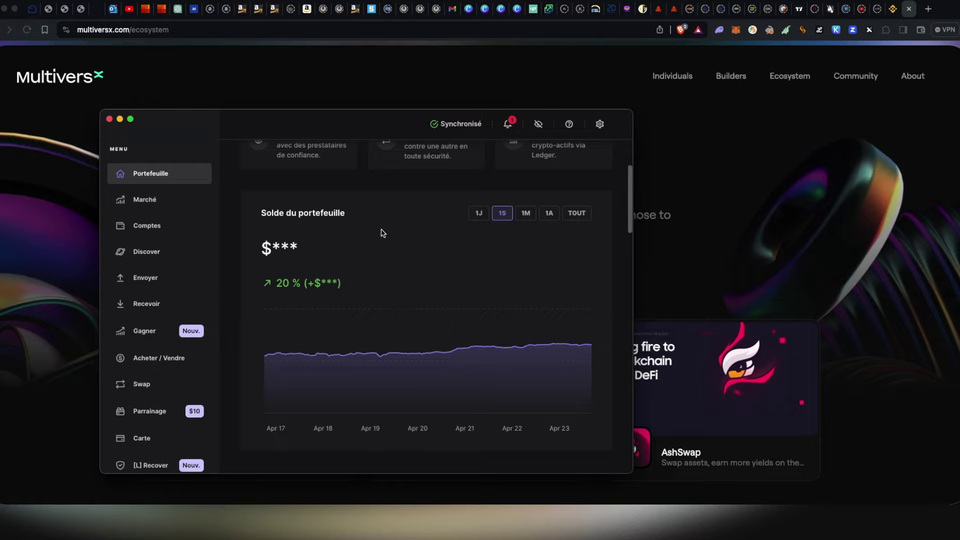
Step: Switch to Binance and open the crypto withdrawal page from the account's Spot assets
{"action": "left_click", "coordinate": [893, 9]}
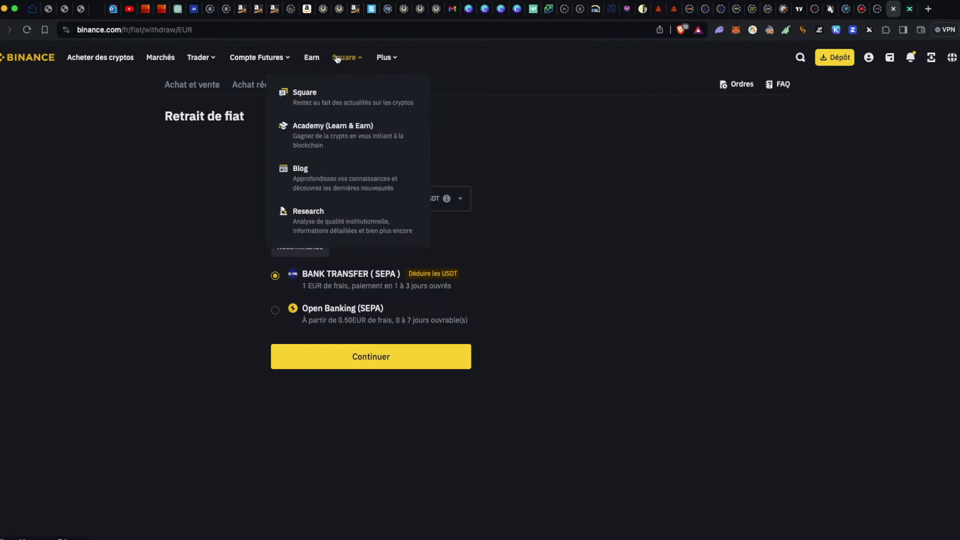
{"action": "mouse_move", "coordinate": [868, 57]}
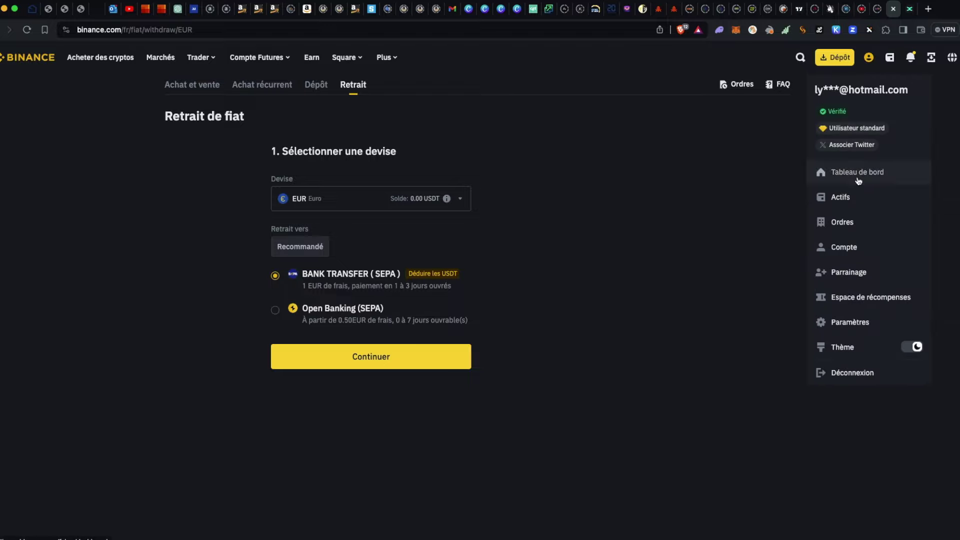
{"action": "left_click", "coordinate": [858, 175]}
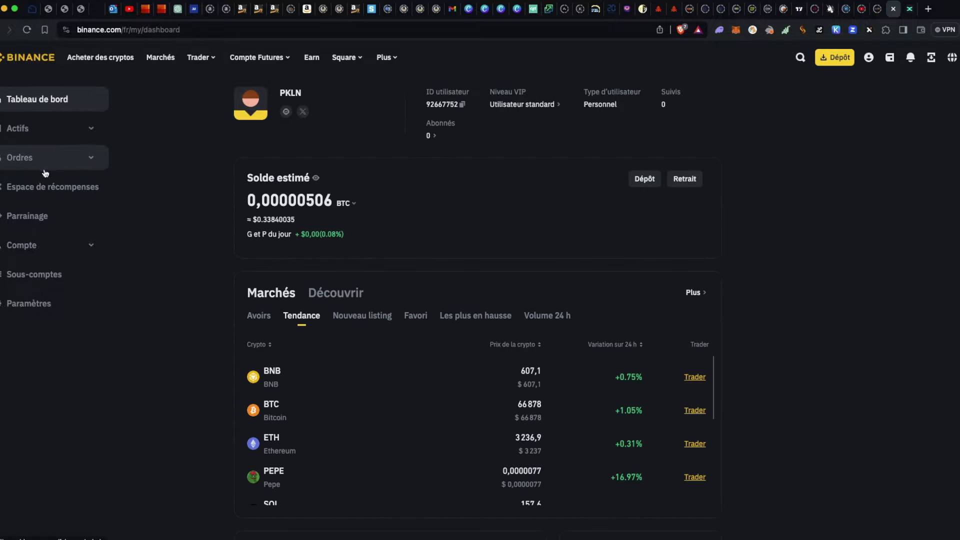
{"action": "left_click", "coordinate": [35, 132]}
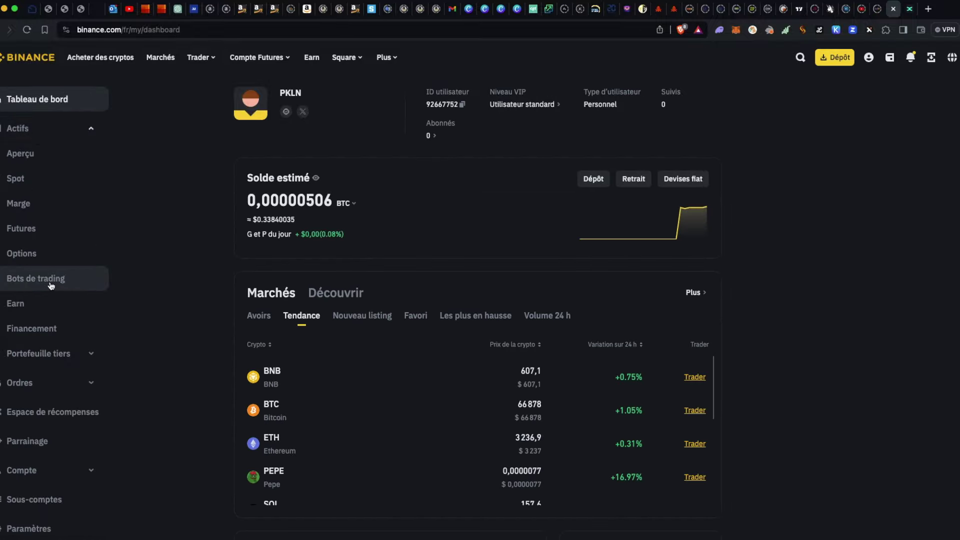
{"action": "left_click", "coordinate": [40, 179]}
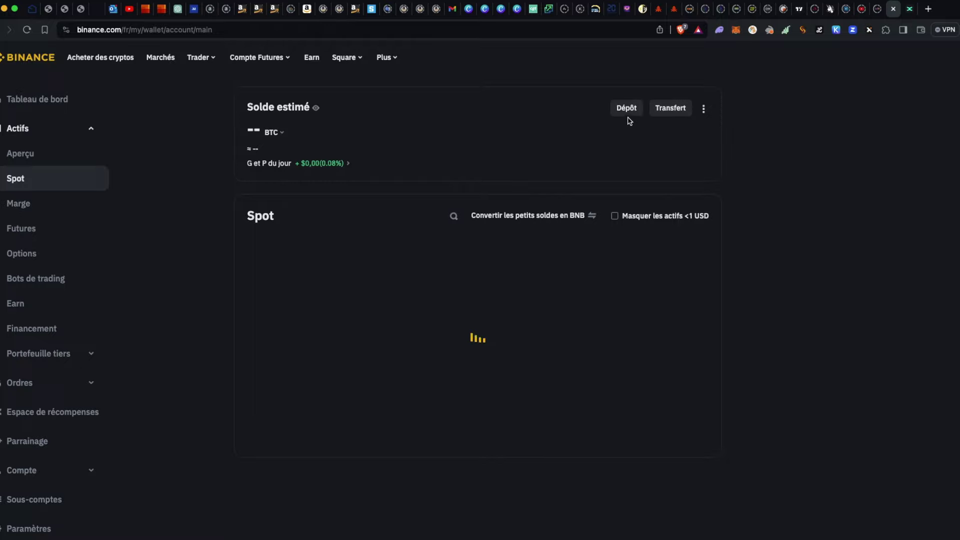
{"action": "left_click", "coordinate": [625, 110]}
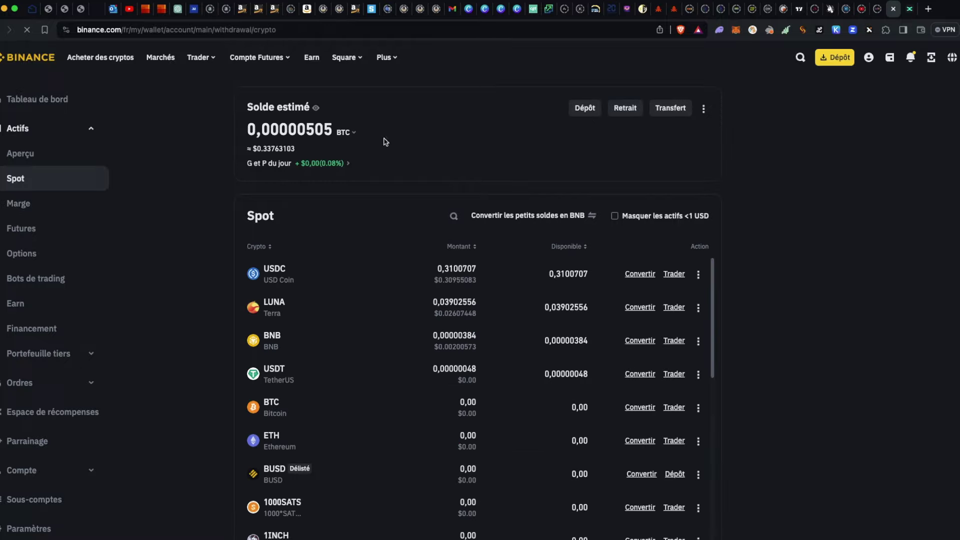
Step: Search for EGLD and choose it as the crypto to withdraw
{"action": "left_click", "coordinate": [360, 119]}
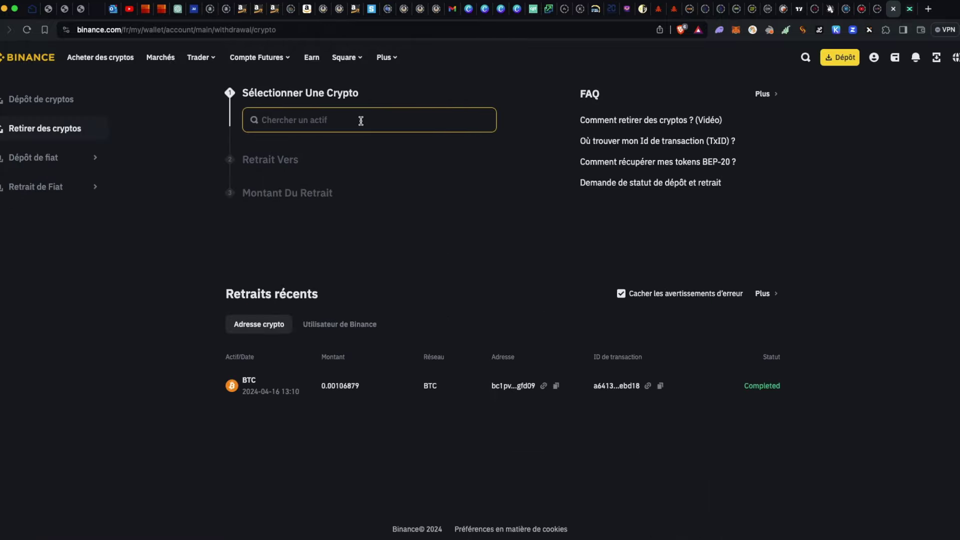
{"action": "type", "text": "egl"}
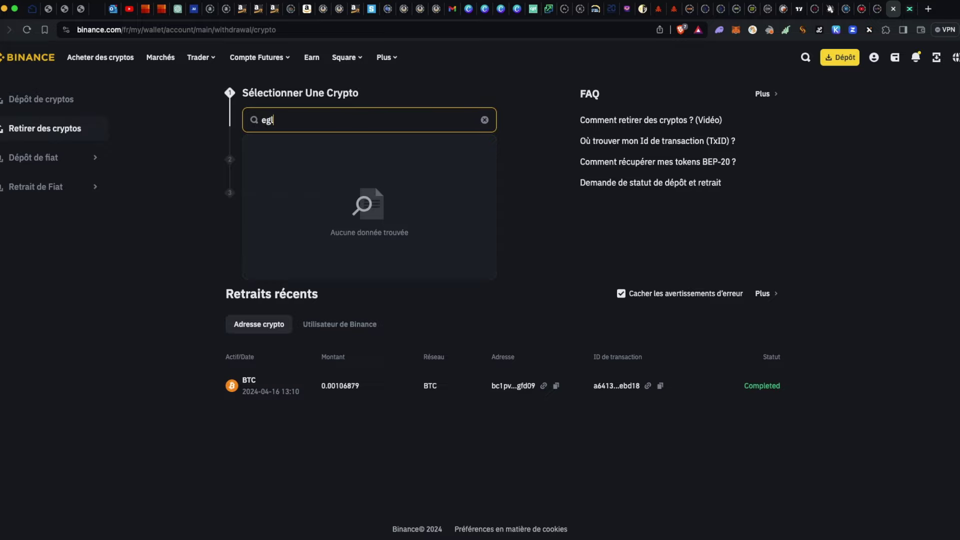
{"action": "left_click", "coordinate": [323, 162]}
{"action": "left_click", "coordinate": [324, 120]}
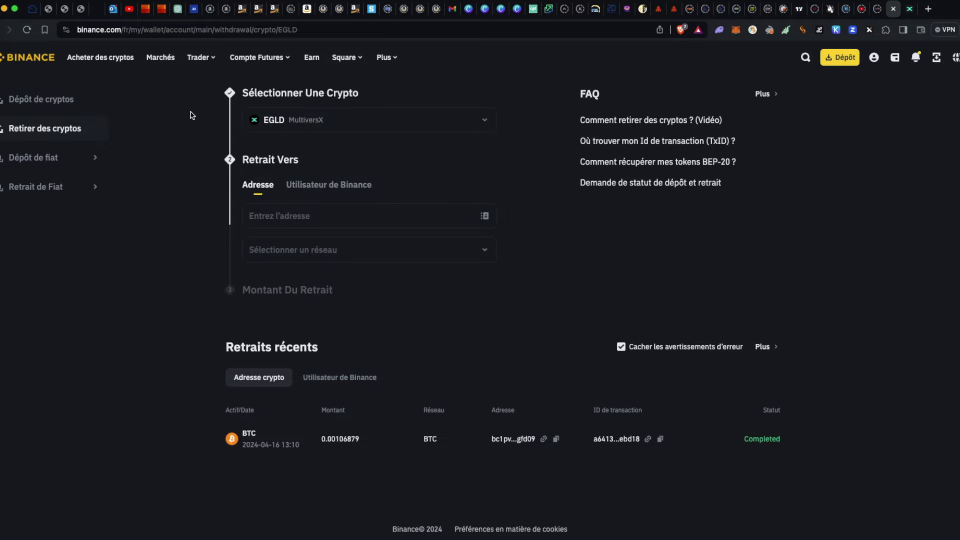
Step: Replace the selected withdrawal crypto with USDC
{"action": "left_click", "coordinate": [303, 121]}
{"action": "left_click_drag", "start_coordinate": [303, 121], "coordinate": [253, 116]}
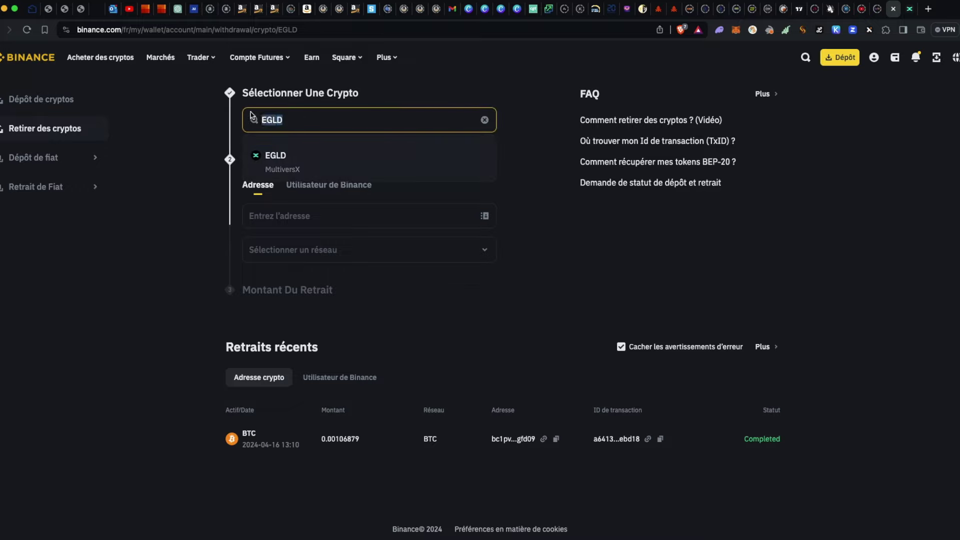
{"action": "key", "text": "BackSpace"}
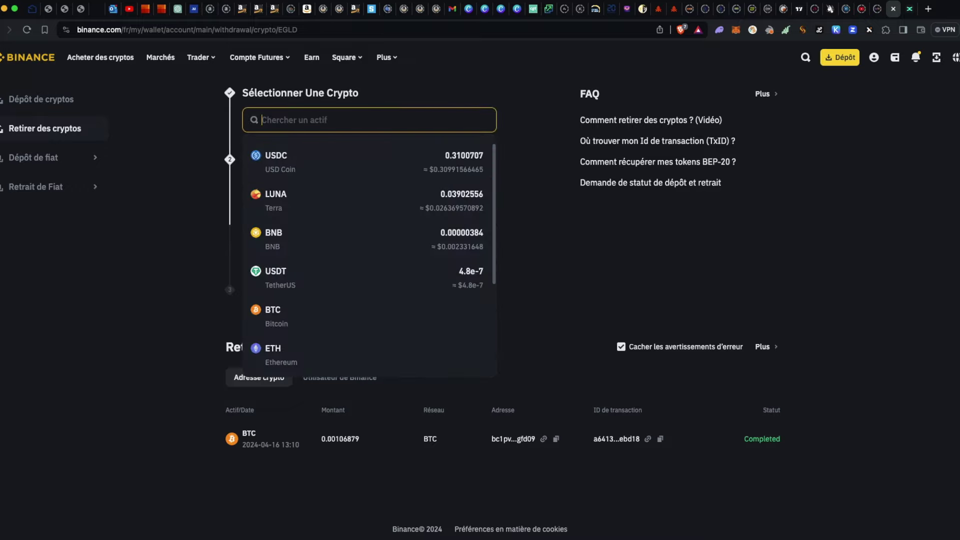
{"action": "left_click", "coordinate": [299, 165]}
Step: Examine the available networks for the USDC withdrawal, comparing their fees and arrival times, without choosing one
{"action": "left_click", "coordinate": [408, 210]}
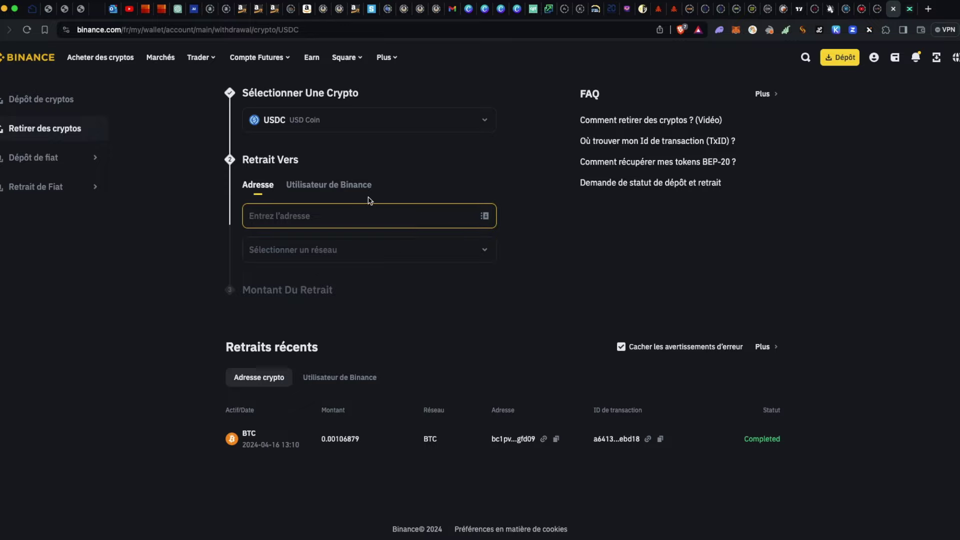
{"action": "left_click", "coordinate": [341, 252]}
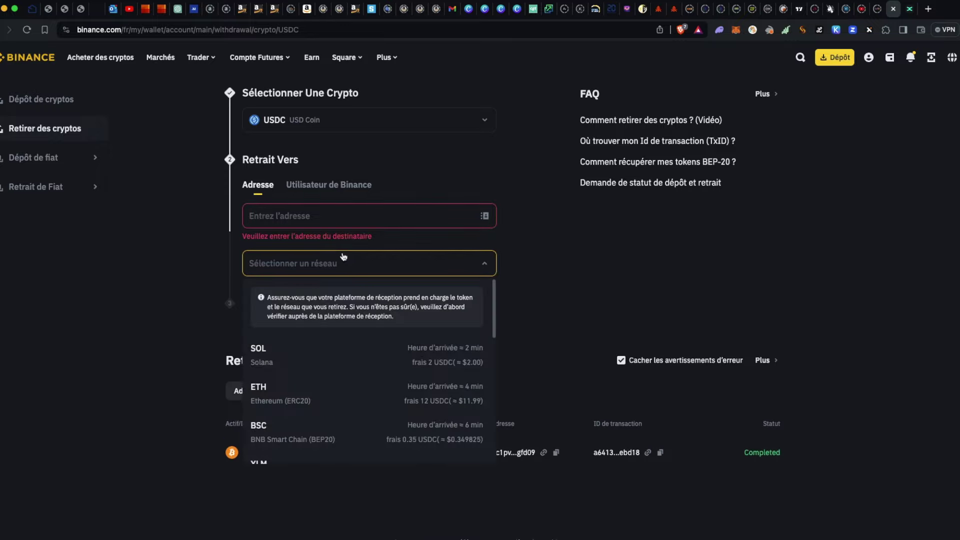
{"action": "scroll", "coordinate": [341, 414], "scroll_direction": "down", "scroll_amount": 1}
{"action": "scroll", "coordinate": [343, 415], "scroll_direction": "down", "scroll_amount": 6}
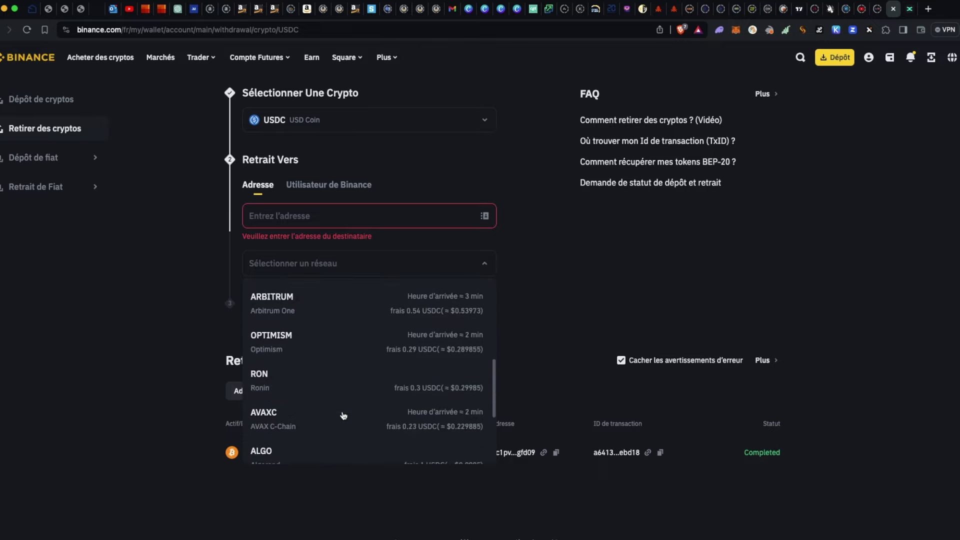
{"action": "scroll", "coordinate": [343, 415], "scroll_direction": "down", "scroll_amount": 2}
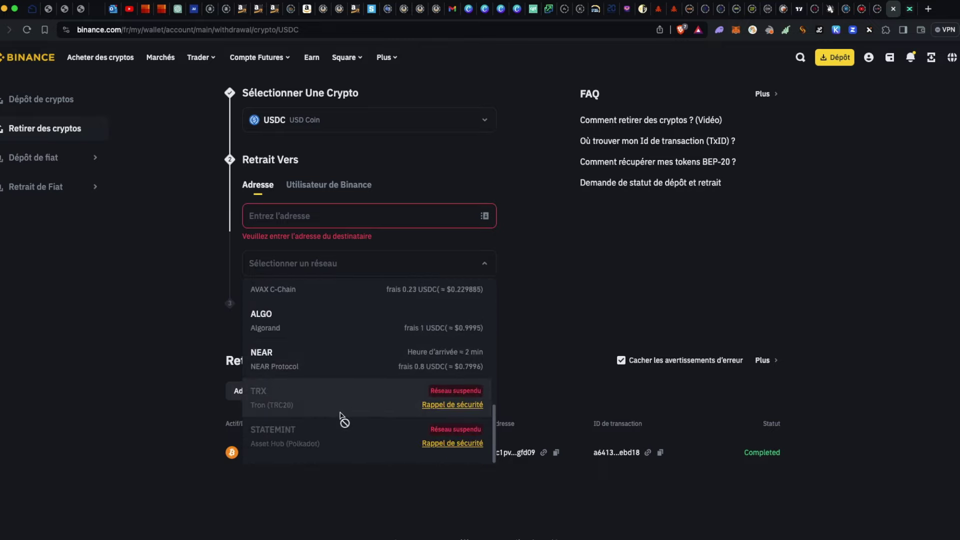
{"action": "scroll", "coordinate": [388, 422], "scroll_direction": "up", "scroll_amount": 9}
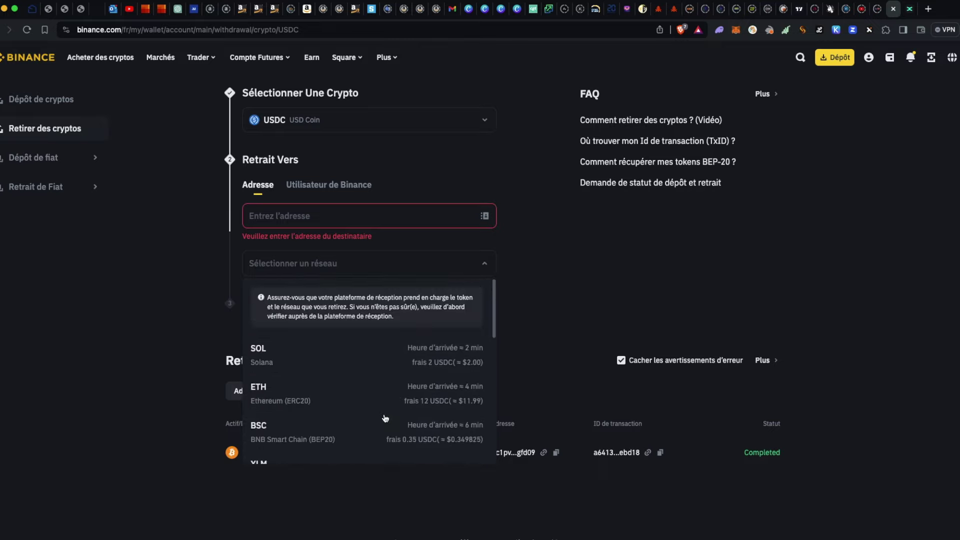
{"action": "left_click_drag", "start_coordinate": [497, 295], "coordinate": [476, 421]}
{"action": "left_click", "coordinate": [693, 286]}
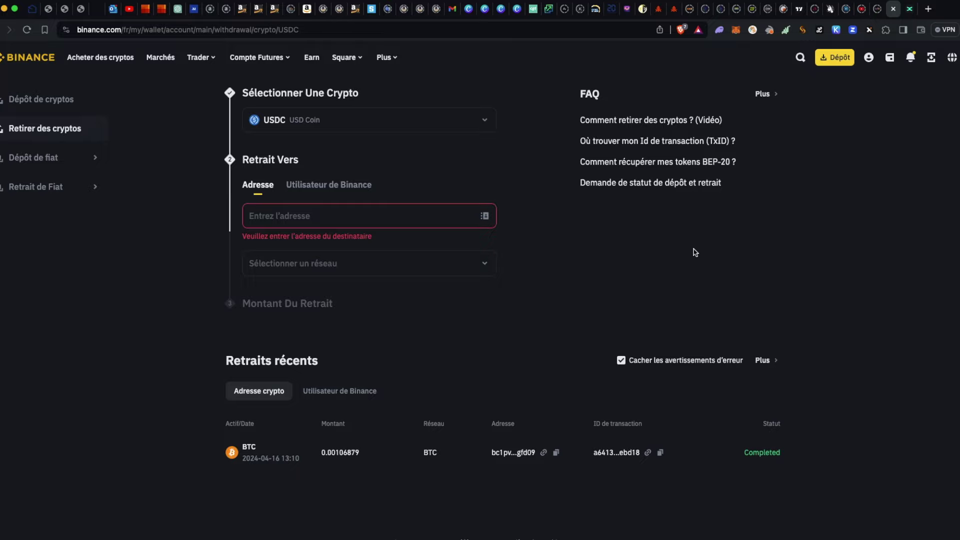
Step: Return to the MultiversX ecosystem page and bring up the Ledger Live portfolio over it
{"action": "left_click", "coordinate": [908, 11]}
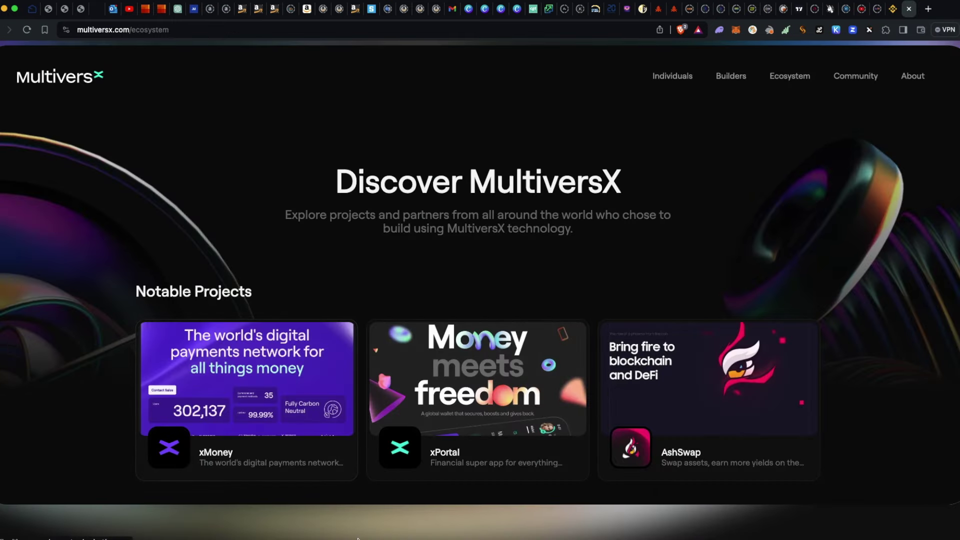
{"action": "mouse_move", "coordinate": [429, 534]}
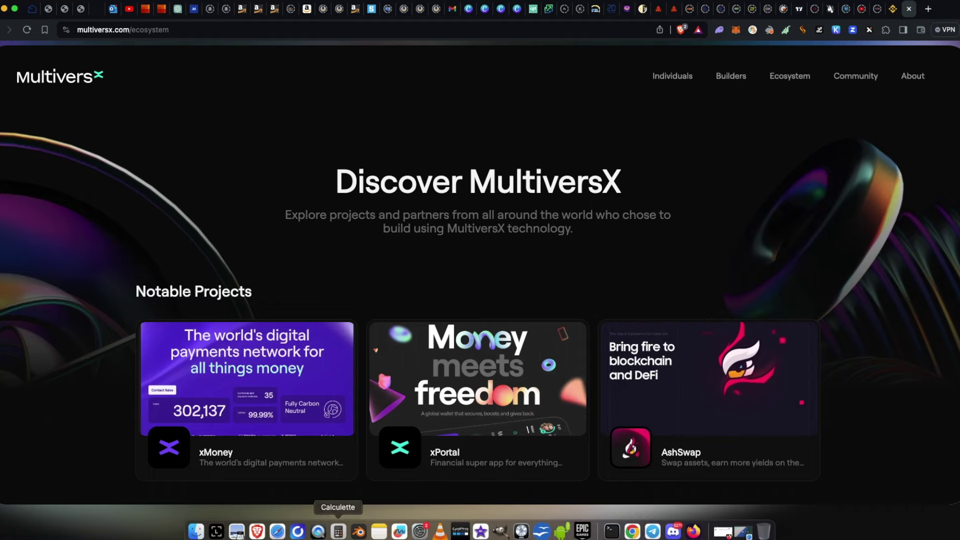
{"action": "left_click", "coordinate": [217, 533]}
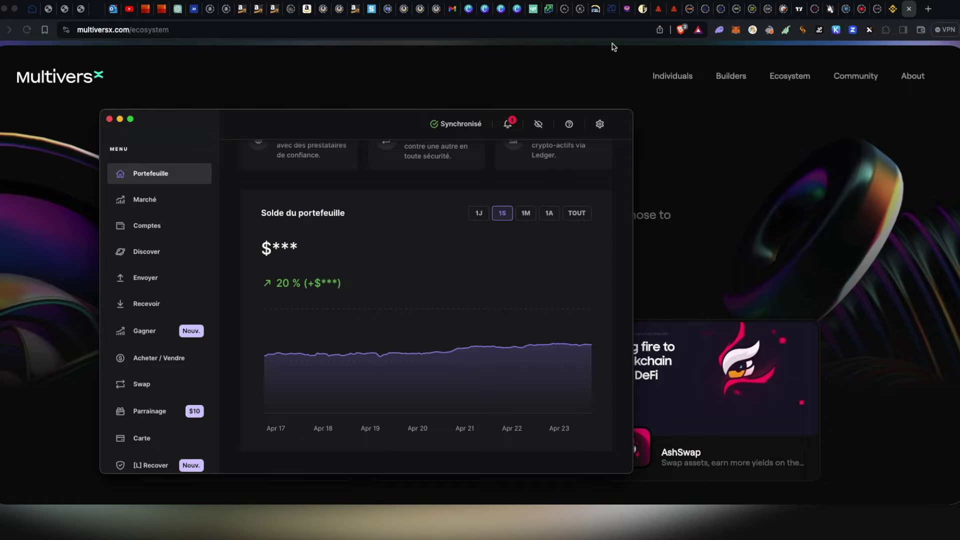
Step: Switch to Kamino Finance, check the Season 2 points and open the KMNO Genesis allocation page
{"action": "left_click", "coordinate": [581, 9]}
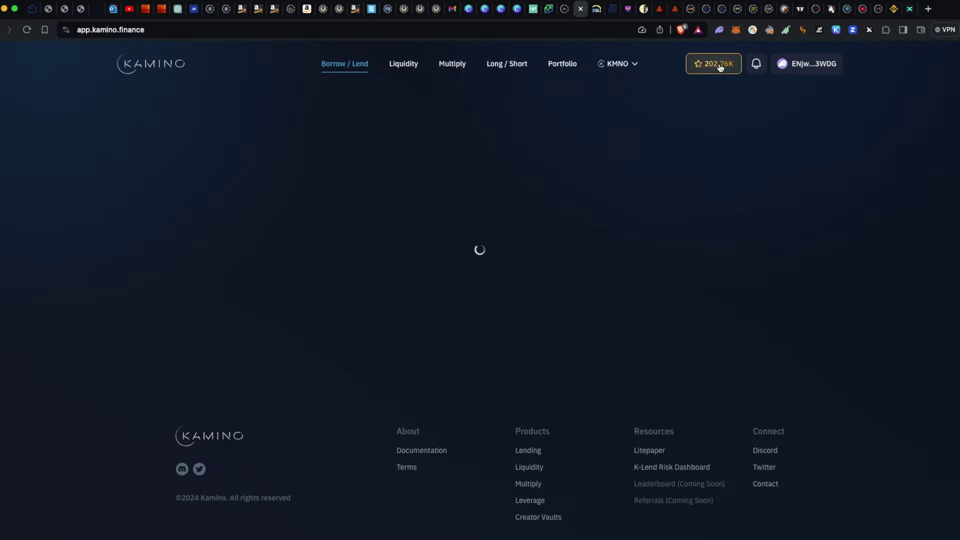
{"action": "mouse_move", "coordinate": [720, 68]}
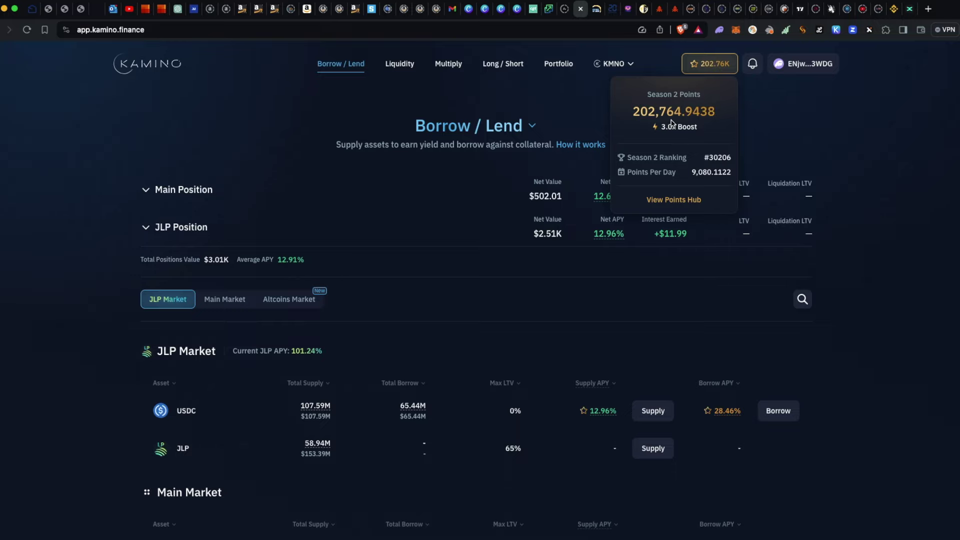
{"action": "mouse_move", "coordinate": [611, 68]}
{"action": "left_click", "coordinate": [530, 102]}
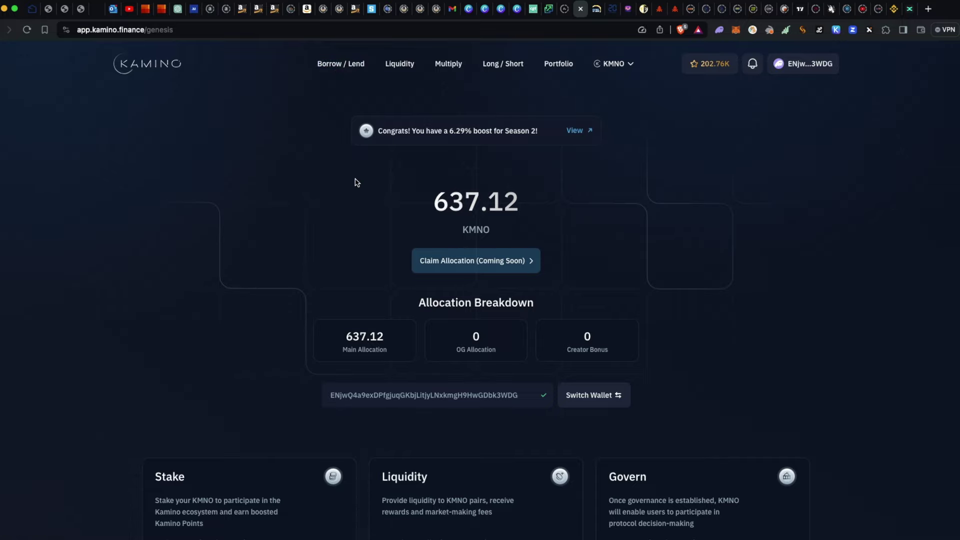
Step: Go back to Kamino's Borrow / Lend page and examine the Main and JLP positions' yields
{"action": "left_click", "coordinate": [341, 64]}
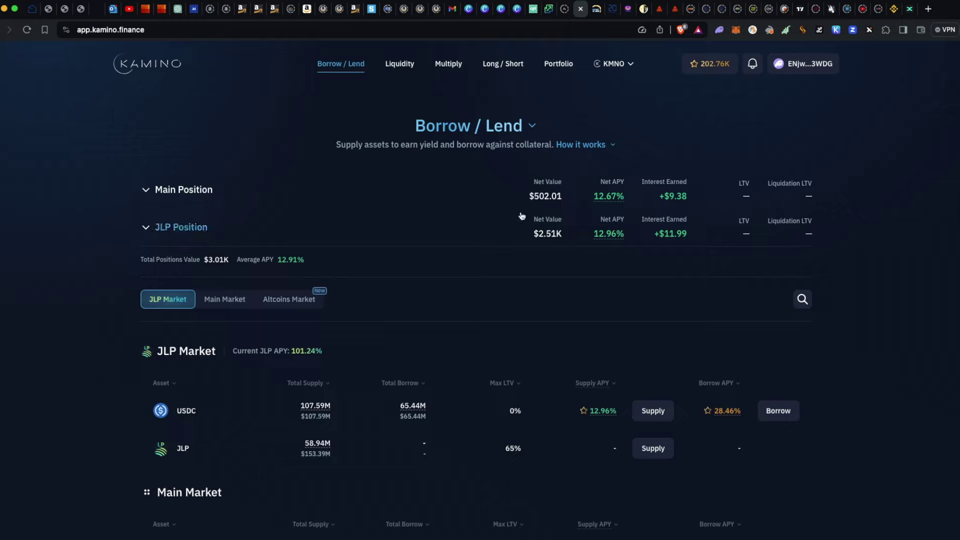
{"action": "mouse_move", "coordinate": [607, 232]}
Step: Switch to TradingView and examine the daily Bitcoin / TetherUS chart from 2021 to 2024
{"action": "left_click", "coordinate": [800, 10]}
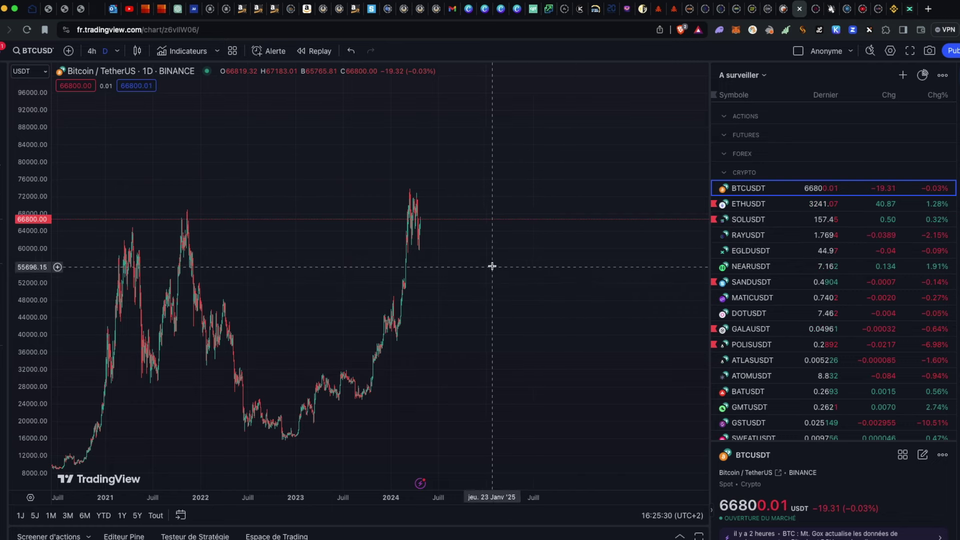
{"action": "scroll", "coordinate": [502, 240], "scroll_direction": "up", "scroll_amount": 4}
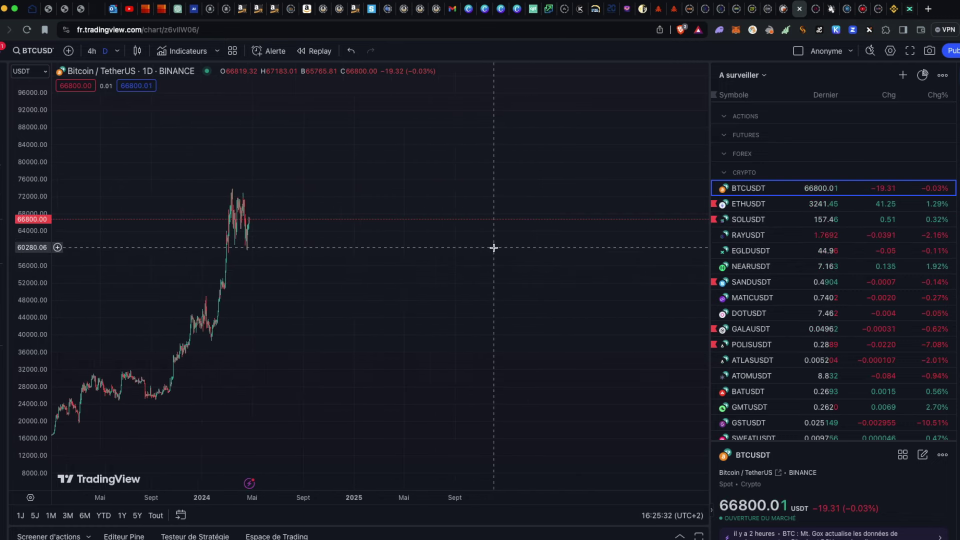
{"action": "scroll", "coordinate": [494, 248], "scroll_direction": "down", "scroll_amount": 3}
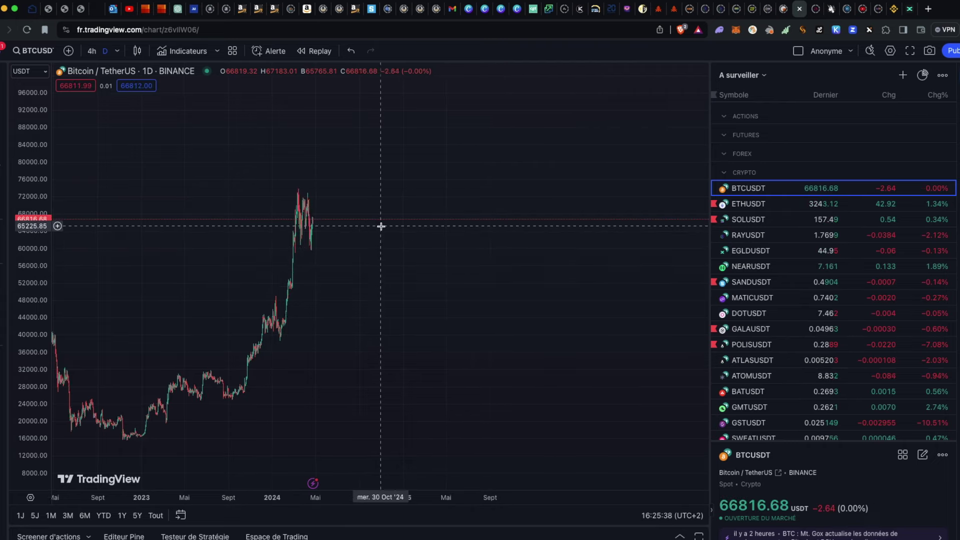
{"action": "scroll", "coordinate": [382, 223], "scroll_direction": "down", "scroll_amount": 2}
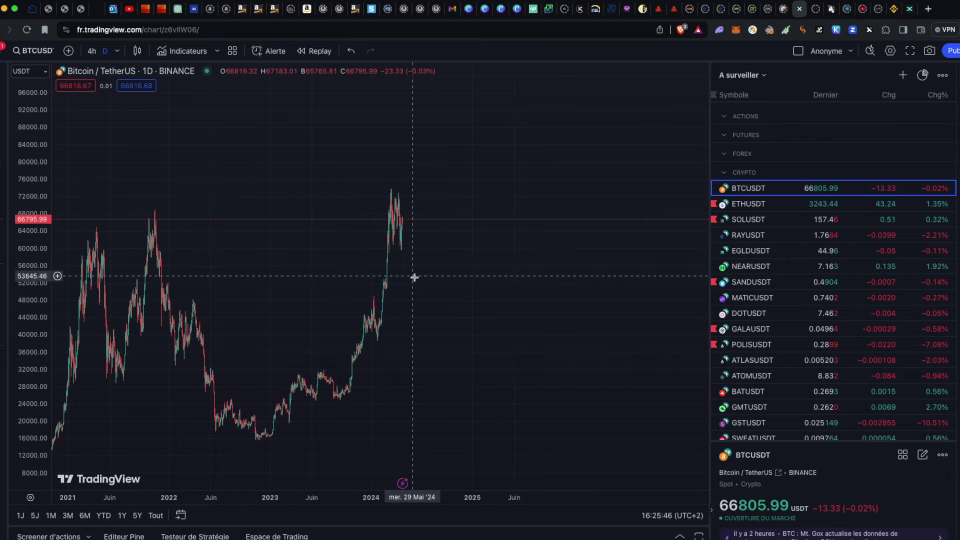
{"action": "left_click_drag", "start_coordinate": [473, 244], "coordinate": [480, 308]}
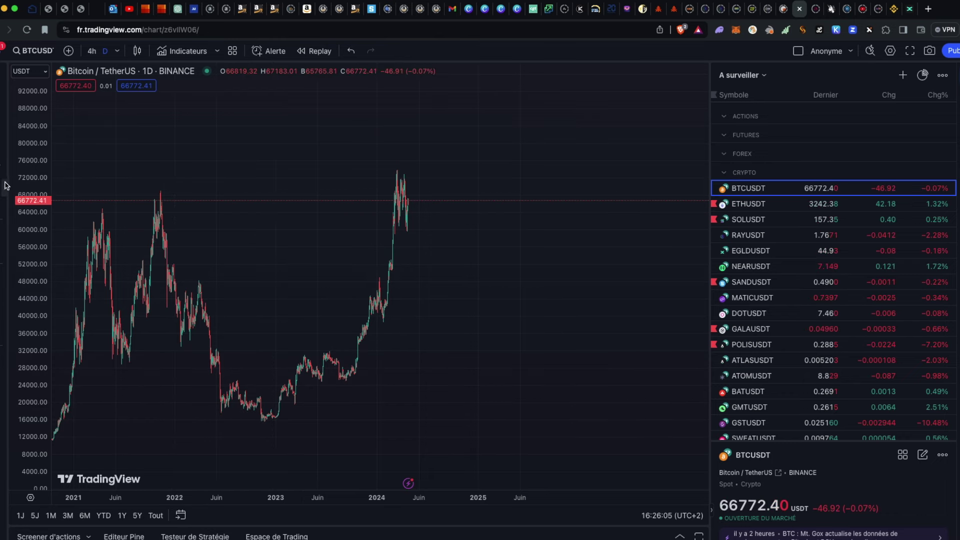
Step: Circle the 2022 bottom, the early 2024 peak and the late 2021 peak on the Bitcoin chart with the yellow brush
{"action": "mouse_move", "coordinate": [312, 388]}
{"action": "left_mouse_down"}
{"action": "mouse_move", "coordinate": [193, 398]}
{"action": "mouse_move", "coordinate": [320, 408]}
{"action": "mouse_move", "coordinate": [311, 388]}
{"action": "left_mouse_up"}
{"action": "mouse_move", "coordinate": [406, 170]}
{"action": "left_mouse_down"}
{"action": "mouse_move", "coordinate": [382, 169]}
{"action": "mouse_move", "coordinate": [419, 166]}
{"action": "left_mouse_up"}
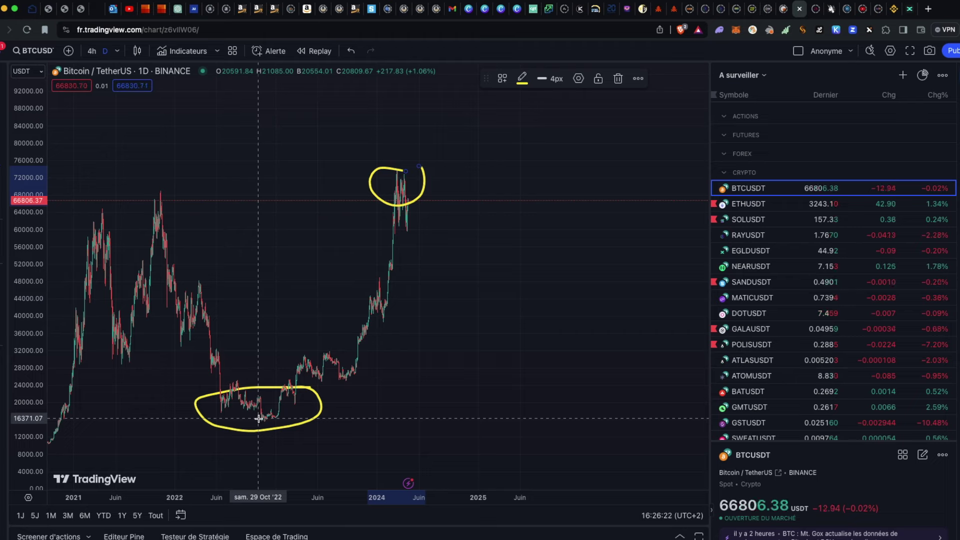
{"action": "scroll", "coordinate": [258, 418], "scroll_direction": "down", "scroll_amount": 3}
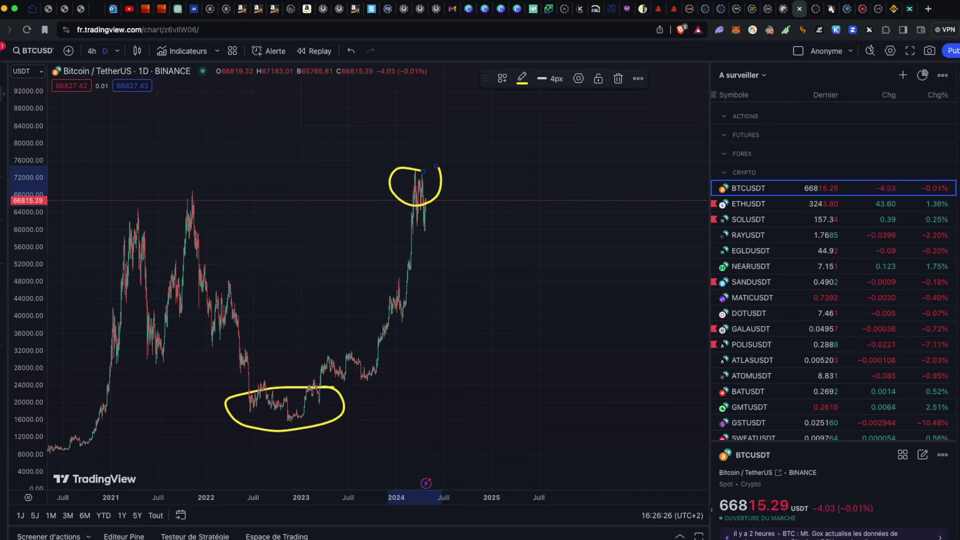
{"action": "mouse_move", "coordinate": [205, 197]}
{"action": "left_mouse_down"}
{"action": "mouse_move", "coordinate": [210, 225]}
{"action": "mouse_move", "coordinate": [173, 210]}
{"action": "mouse_move", "coordinate": [171, 188]}
{"action": "left_mouse_up"}
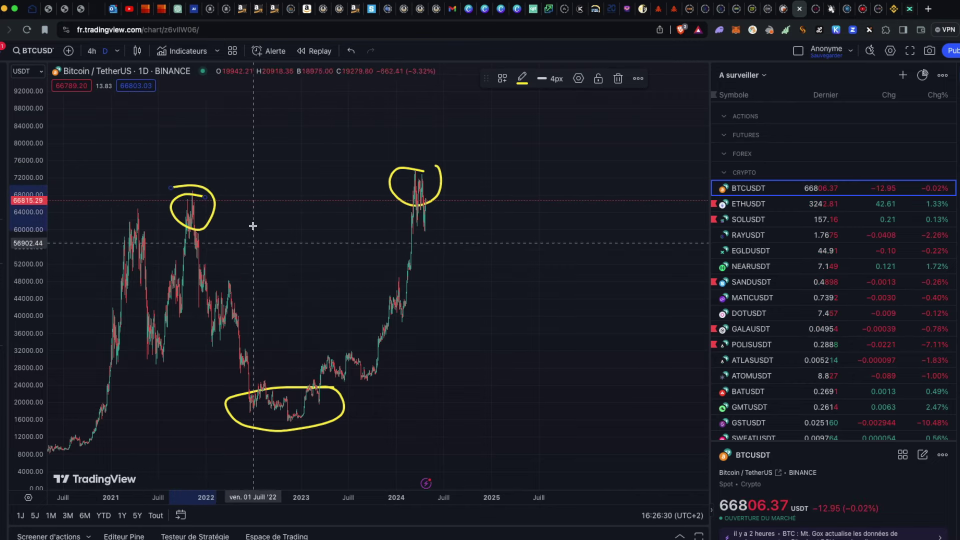